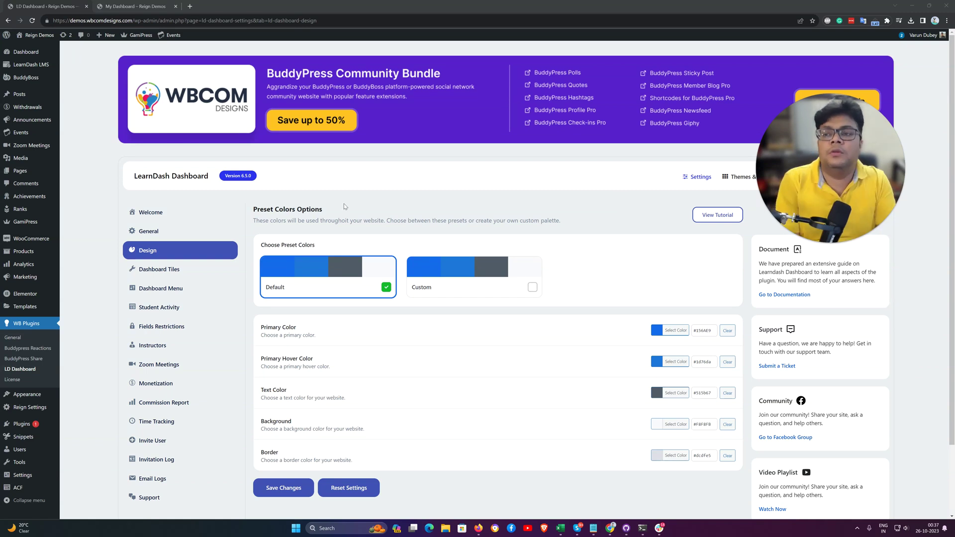
# Review the stat tiles on the front-end My Dashboard overview.
pyautogui.click(110, 4)
pyautogui.scroll(10, 298, 249)
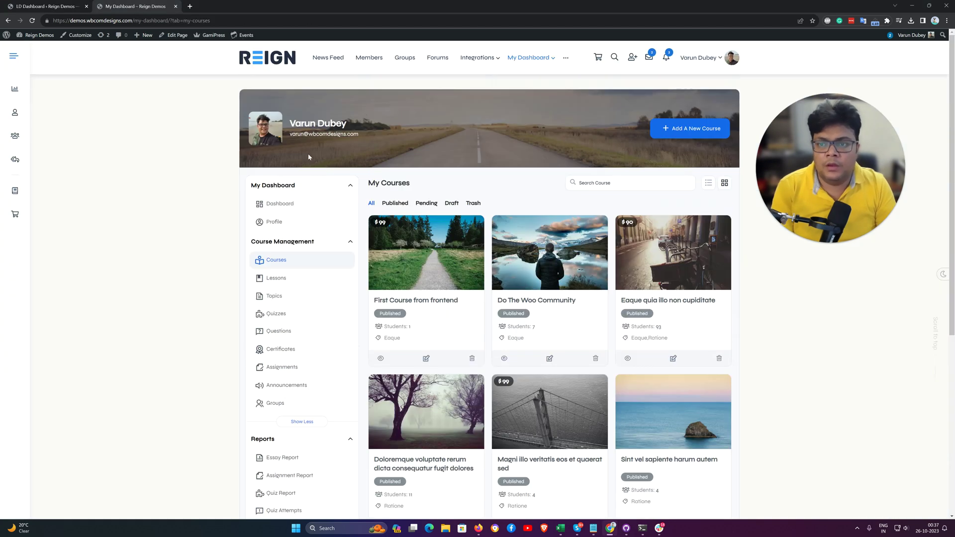
pyautogui.click(268, 203)
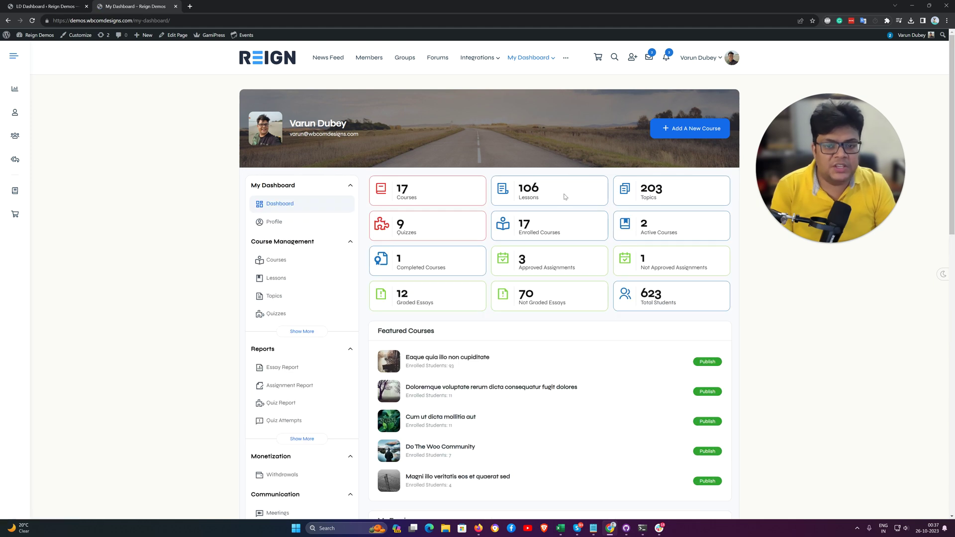
pyautogui.scroll(-5, 553, 268)
pyautogui.scroll(-5, 528, 228)
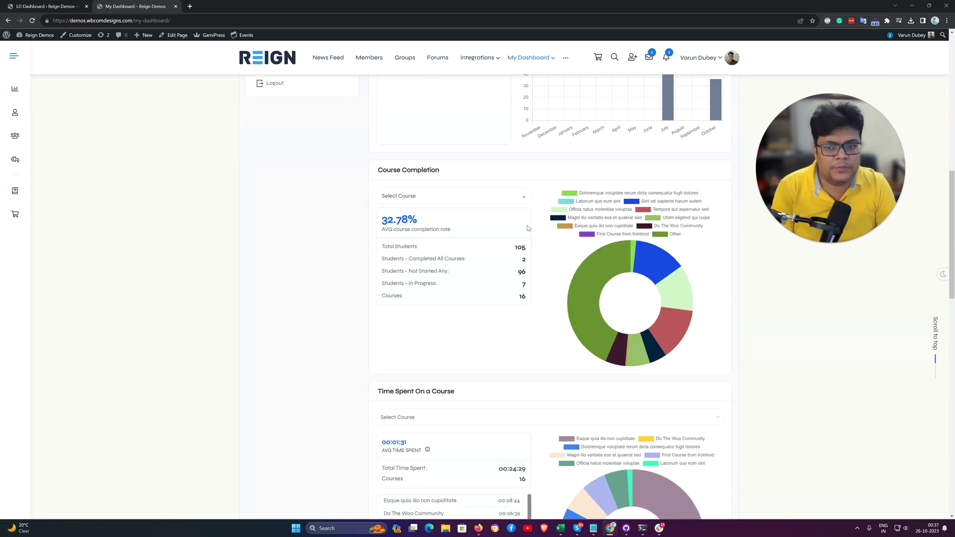
pyautogui.scroll(-8, 525, 189)
pyautogui.scroll(-5, 481, 222)
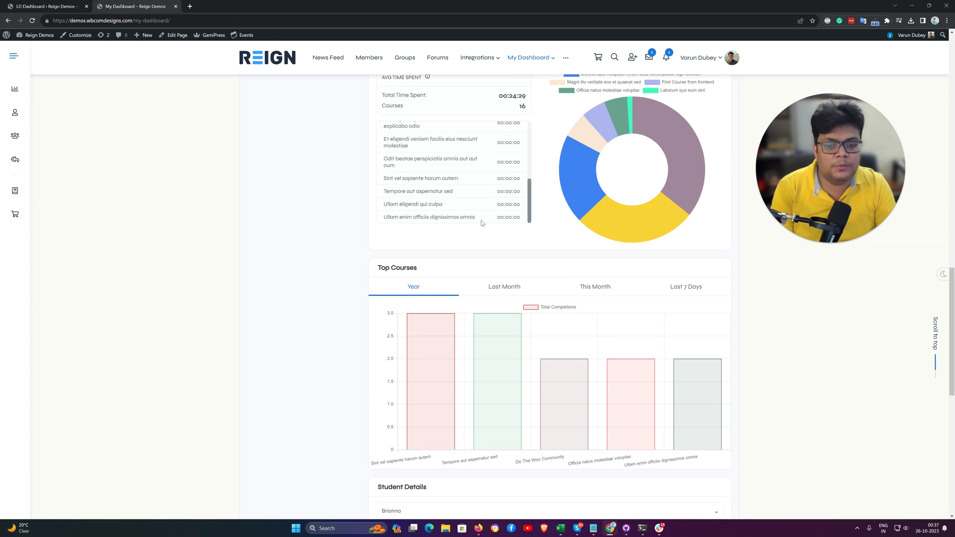
# Switch off Featured Course in the LearnDash Dashboard General settings and save.
pyautogui.click(47, 6)
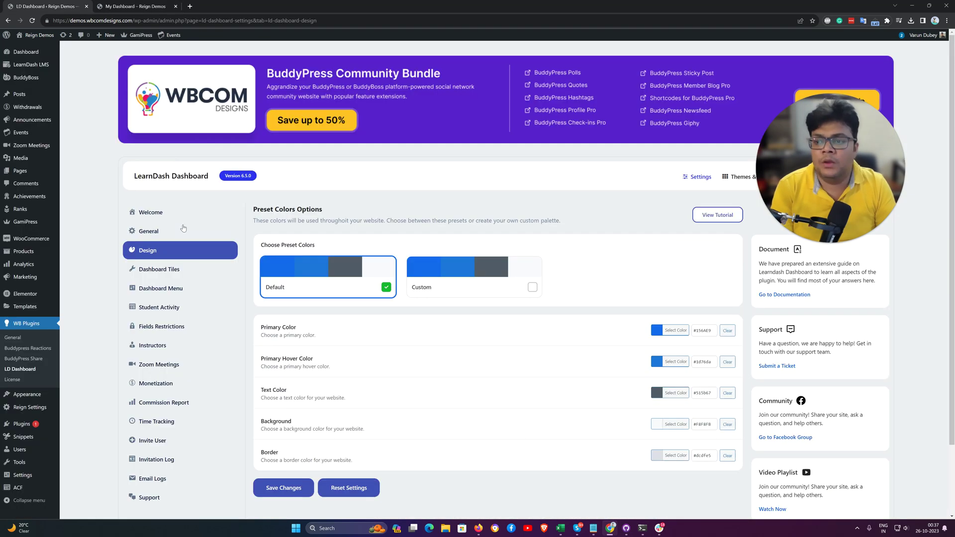
pyautogui.click(168, 230)
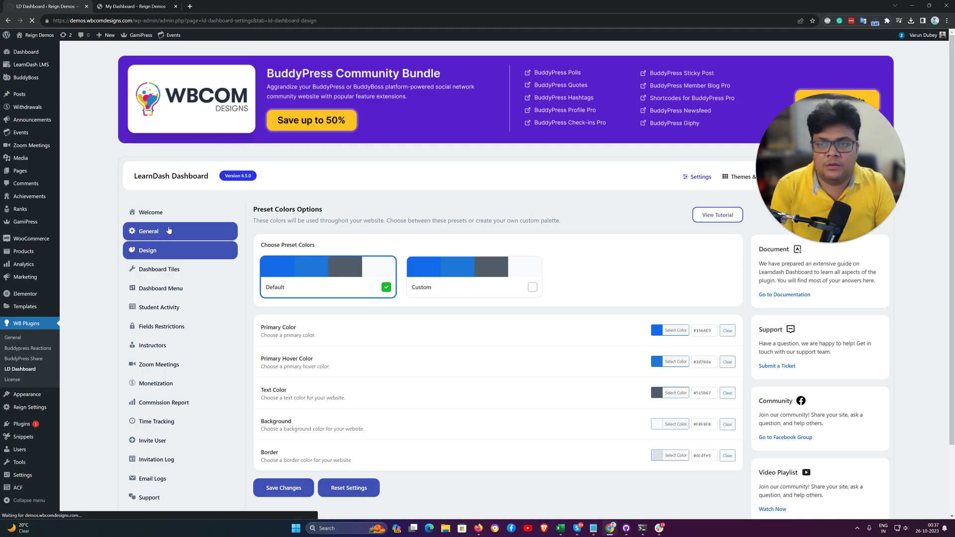
pyautogui.scroll(-3, 499, 243)
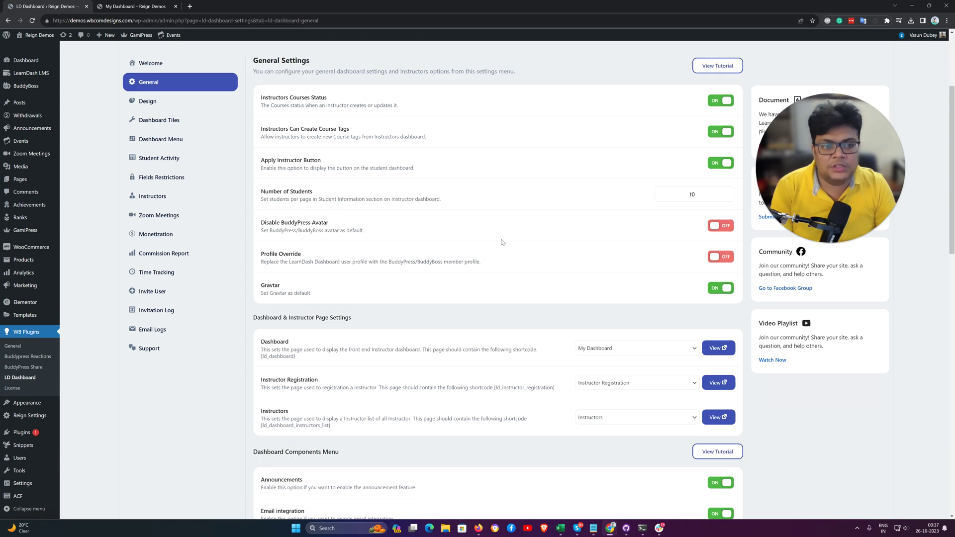
pyautogui.scroll(-5, 356, 182)
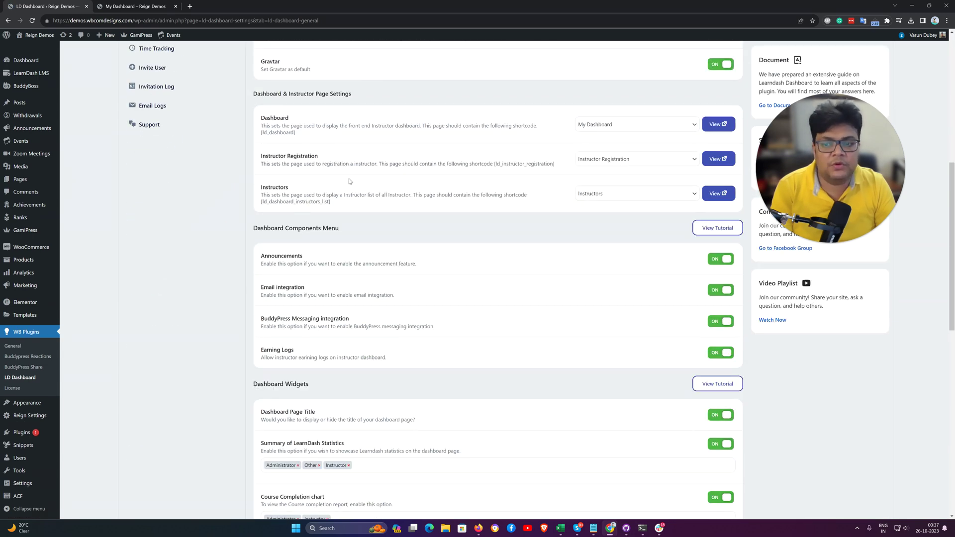
pyautogui.scroll(5, 343, 182)
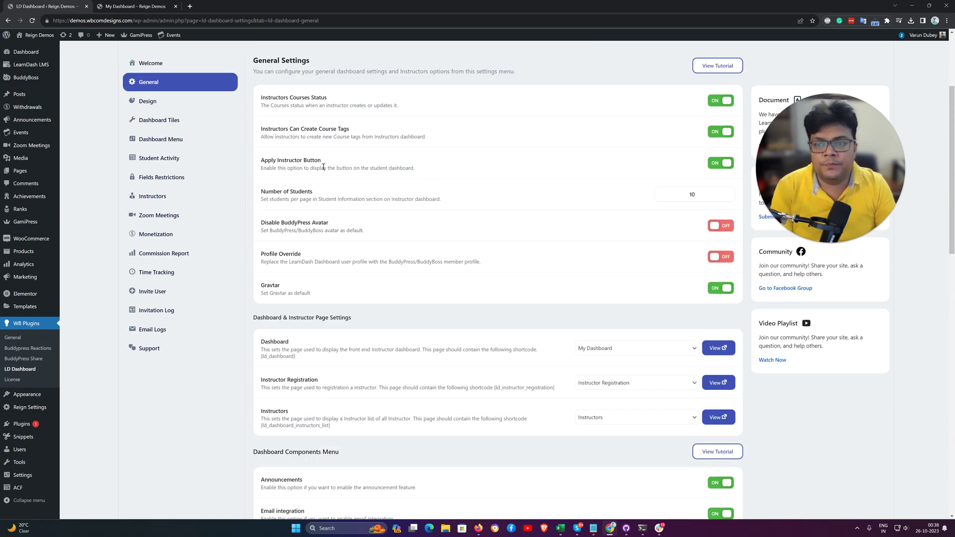
pyautogui.scroll(-10, 295, 186)
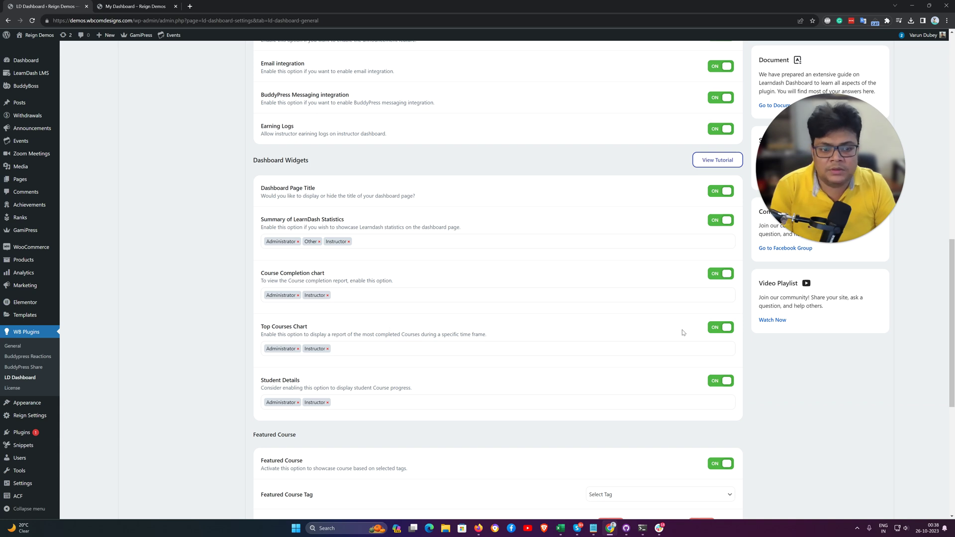
pyautogui.scroll(-3, 558, 320)
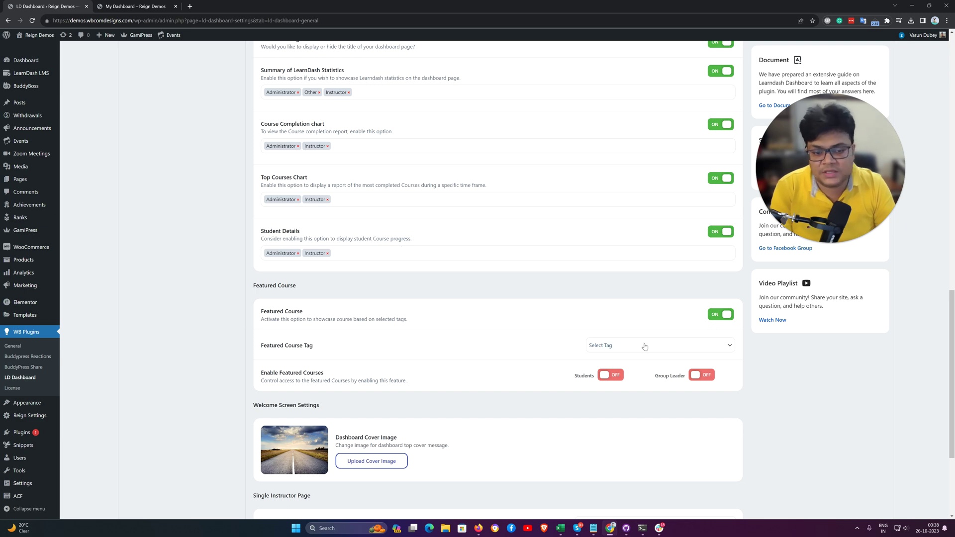
pyautogui.click(709, 317)
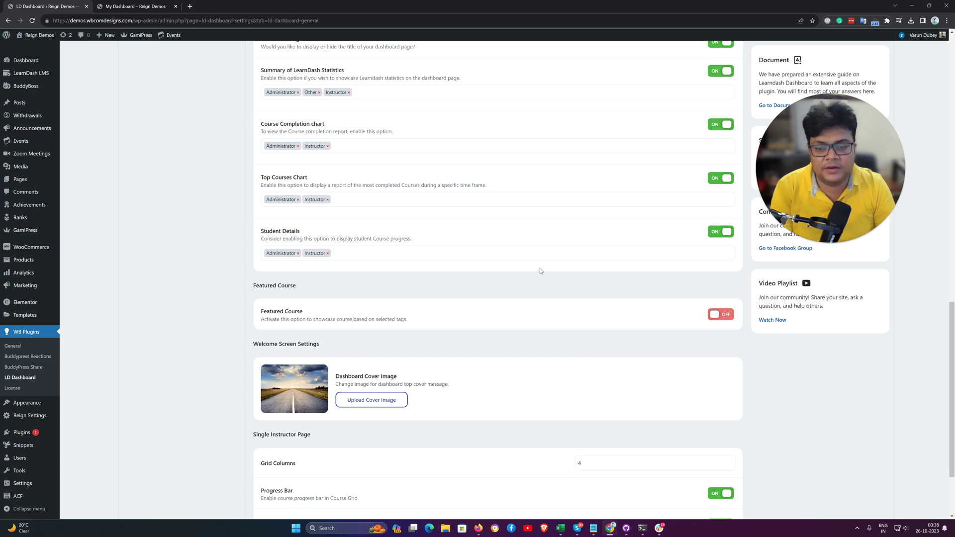
pyautogui.scroll(-2, 591, 270)
pyautogui.click(284, 457)
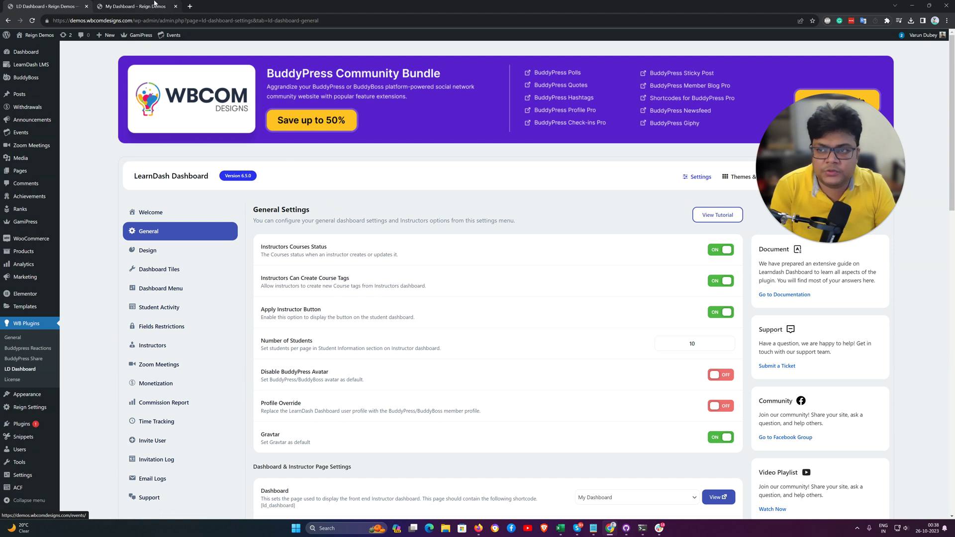
pyautogui.click(135, 6)
pyautogui.scroll(6, 433, 270)
pyautogui.scroll(8, 432, 270)
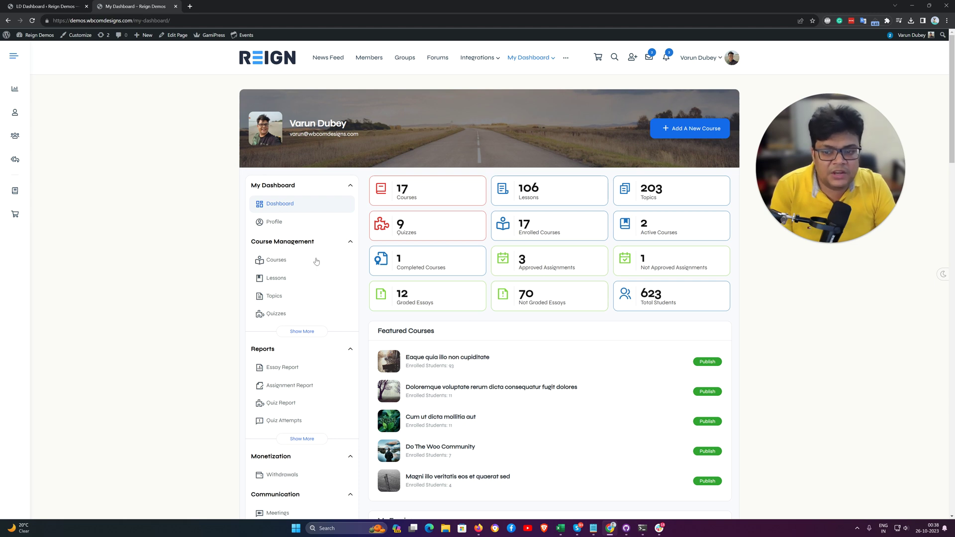
pyautogui.scroll(-1, 315, 260)
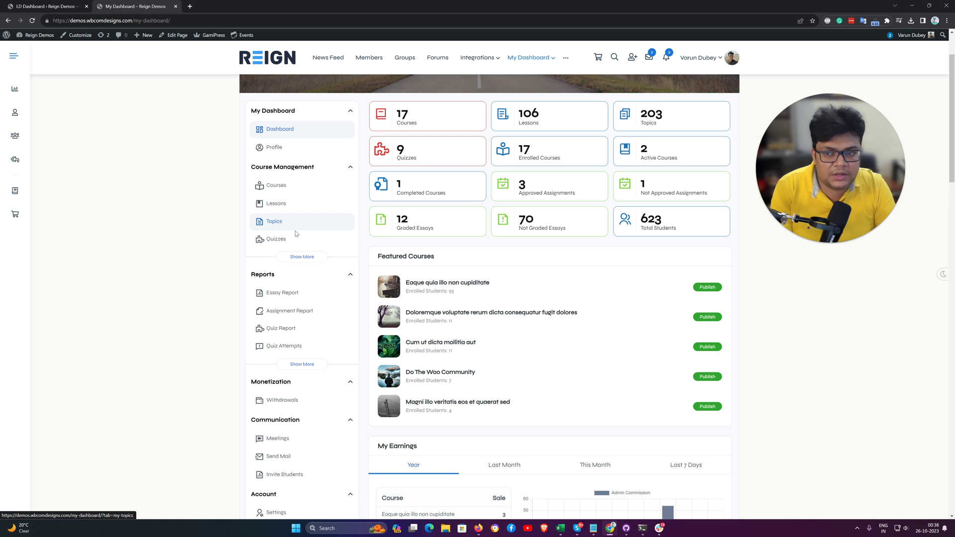
pyautogui.scroll(-3, 298, 328)
pyautogui.scroll(3, 299, 323)
pyautogui.click(302, 256)
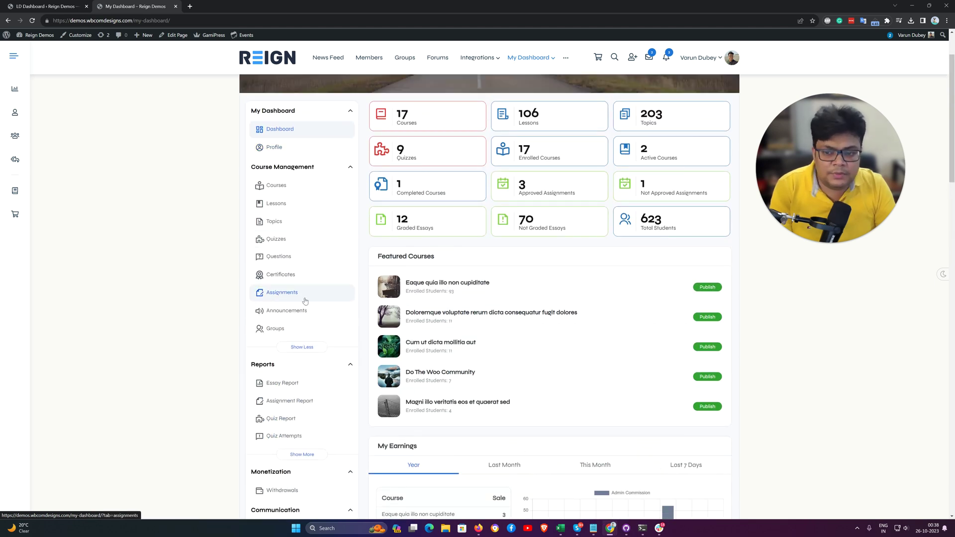
pyautogui.click(47, 6)
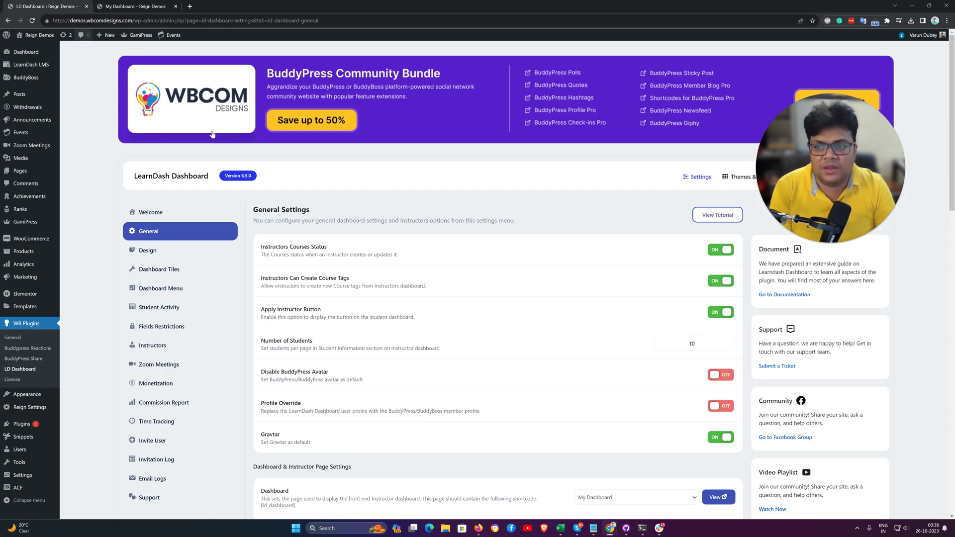
# Open Dashboard Menu visibility, check the Students role, then expand the Administrator's tab toggles.
pyautogui.click(189, 288)
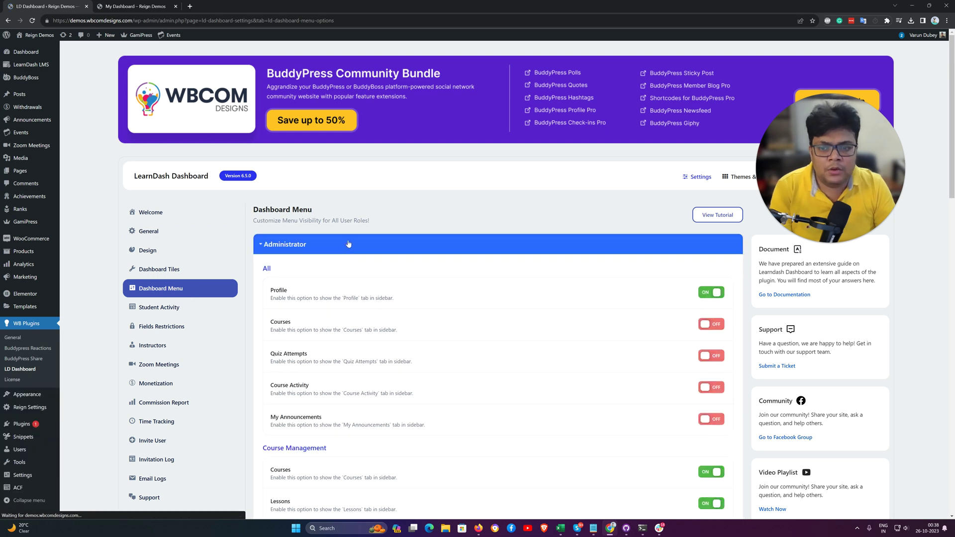
pyautogui.click(374, 247)
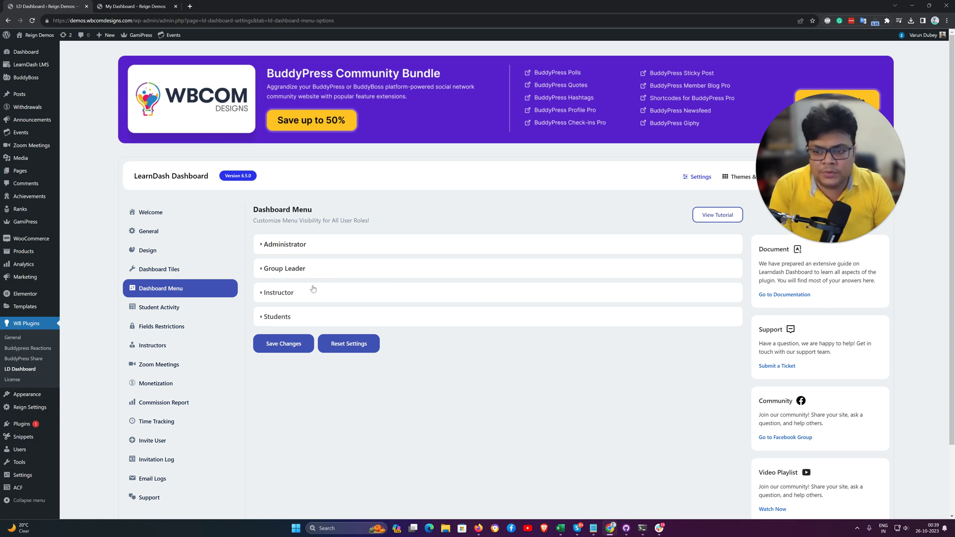
pyautogui.click(303, 318)
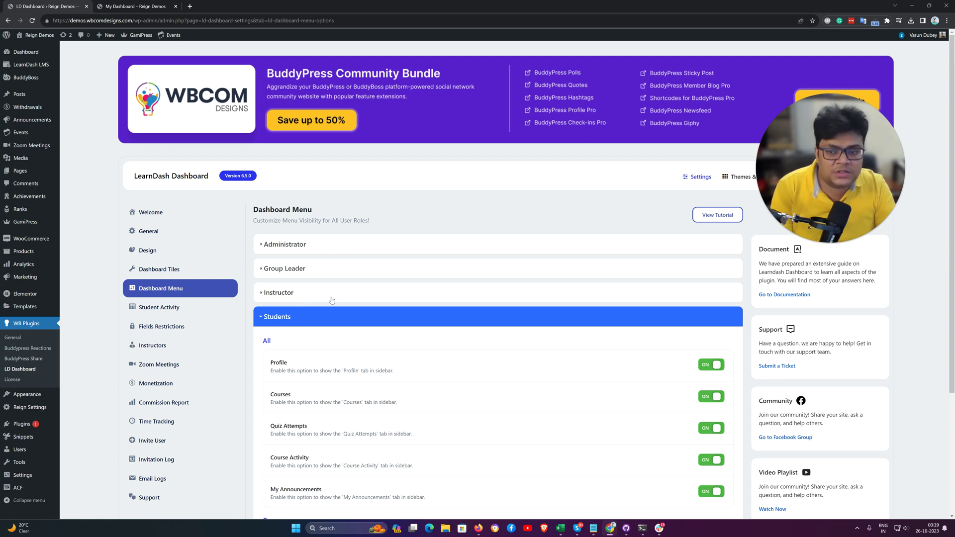
pyautogui.click(291, 324)
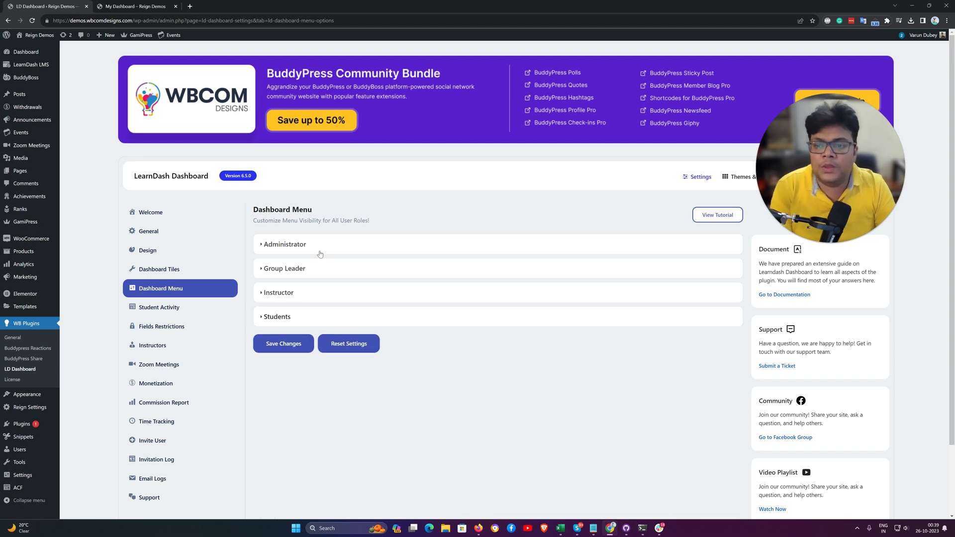
pyautogui.click(314, 249)
# Turn on the Administrator's Earning Logs and Private Messages sidebar tabs.
pyautogui.scroll(-2, 404, 272)
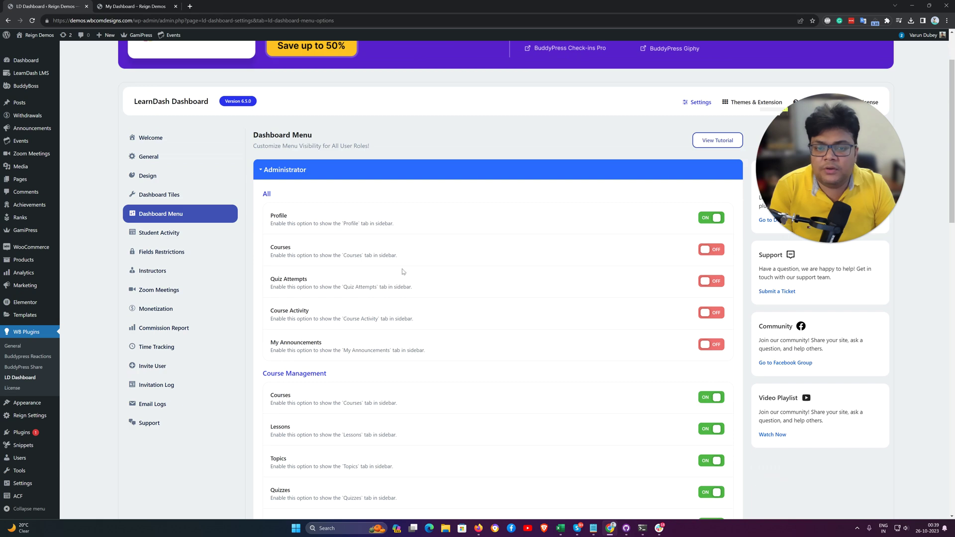
pyautogui.scroll(-2, 357, 236)
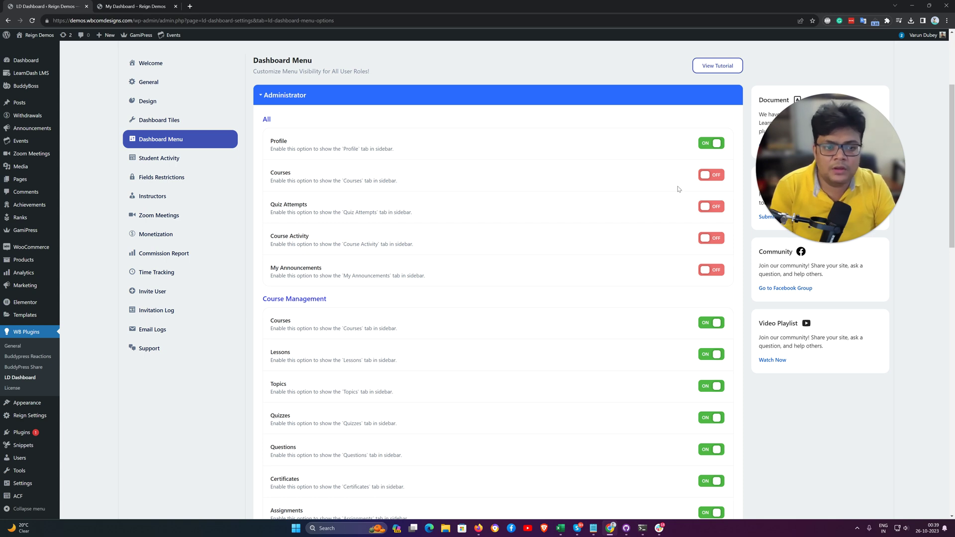
pyautogui.scroll(-5, 554, 225)
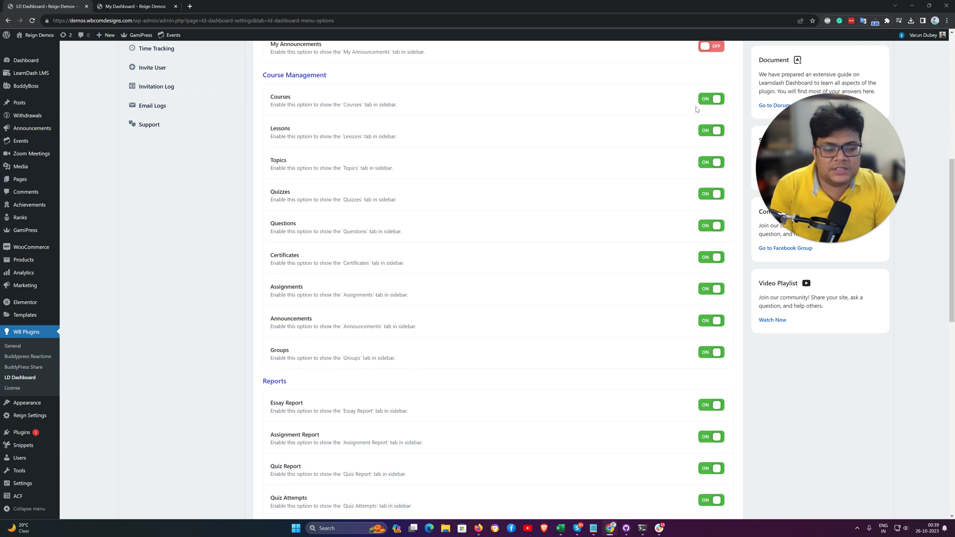
pyautogui.scroll(-5, 569, 254)
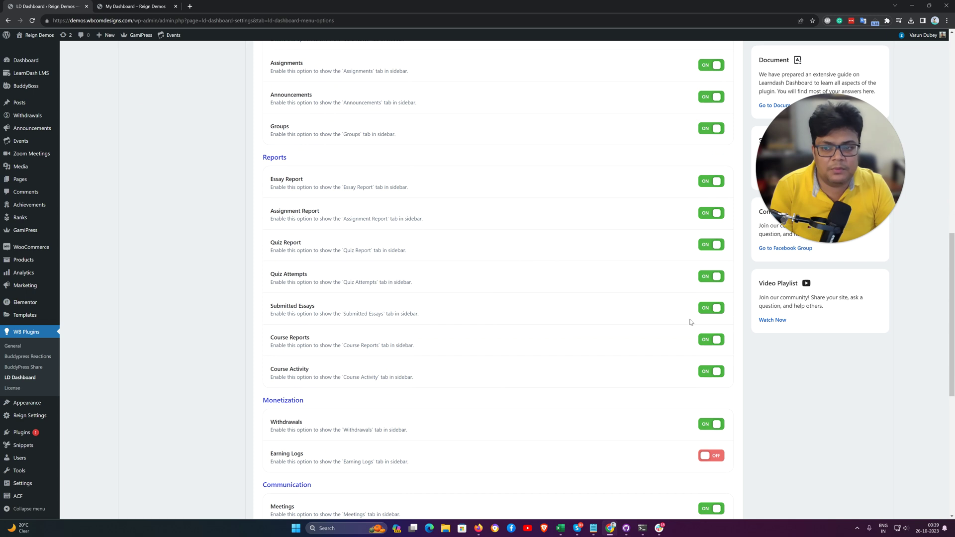
pyautogui.scroll(-3, 592, 222)
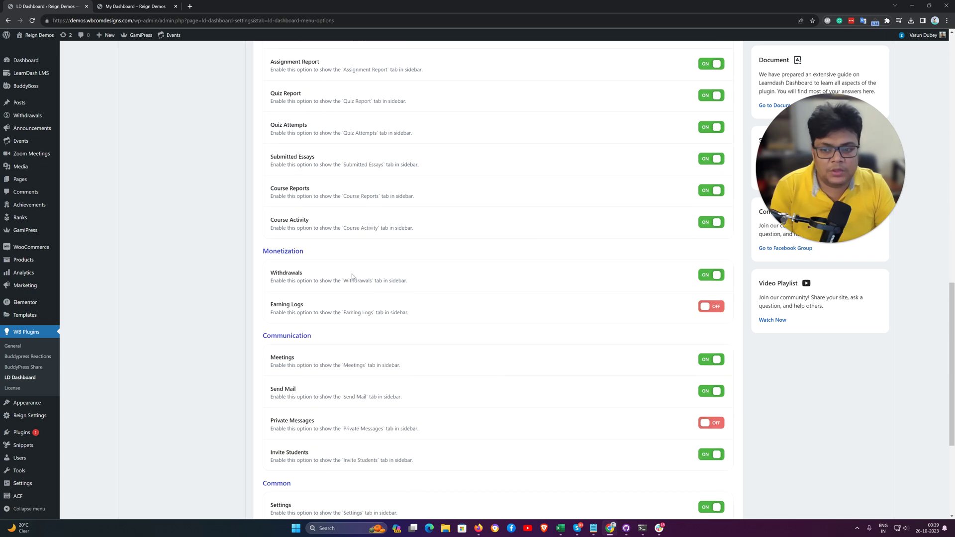
pyautogui.click(716, 314)
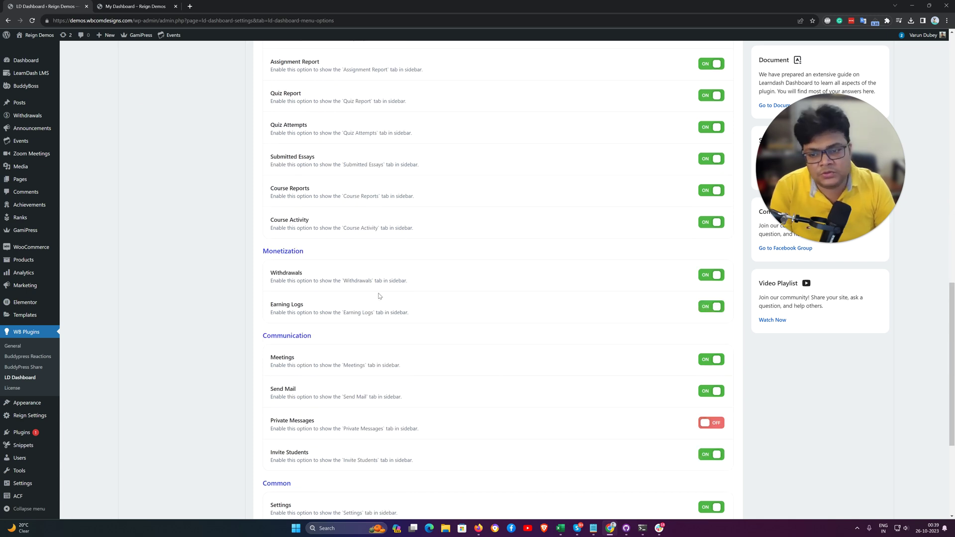
pyautogui.scroll(-1, 357, 288)
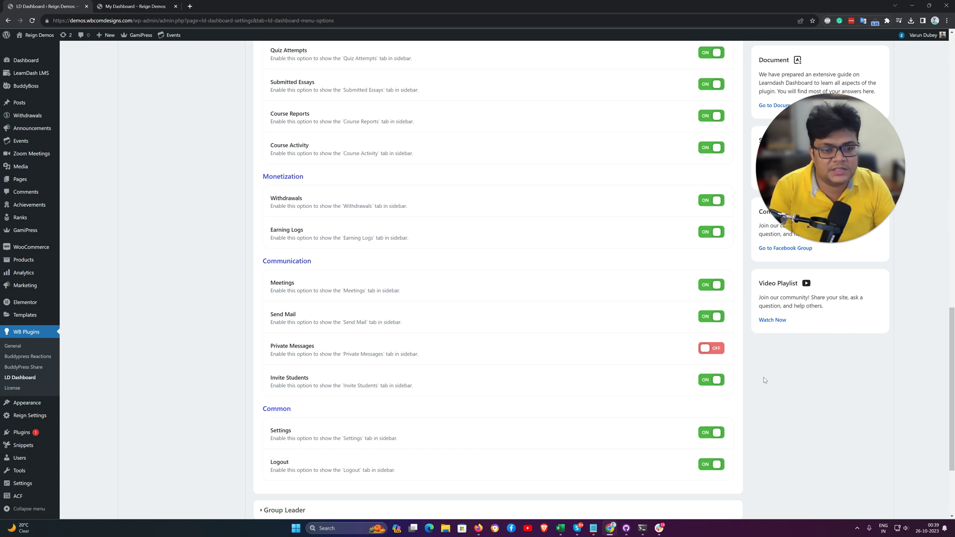
pyautogui.click(713, 349)
# Expand the Group Leader menu visibility options.
pyautogui.scroll(-3, 547, 333)
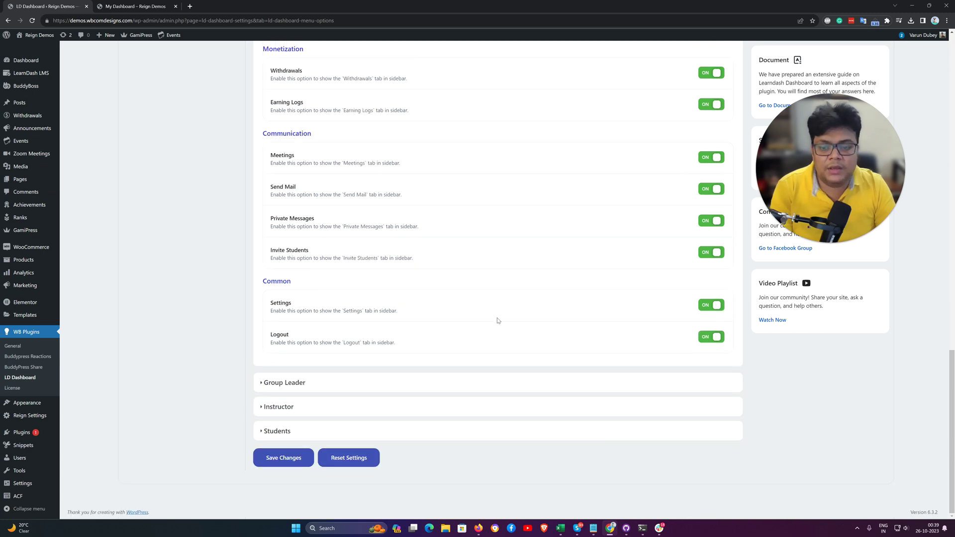
pyautogui.click(294, 383)
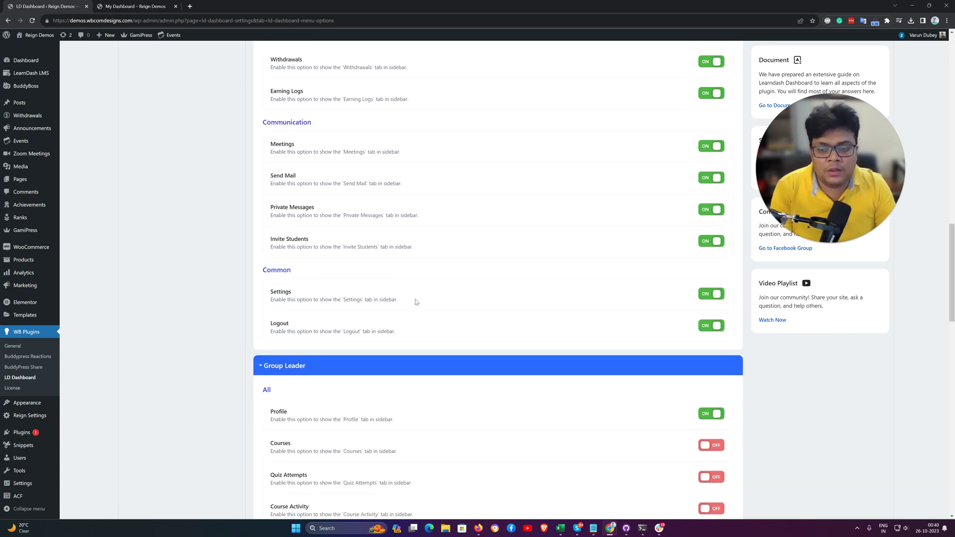
pyautogui.scroll(5, 415, 283)
pyautogui.scroll(10, 415, 283)
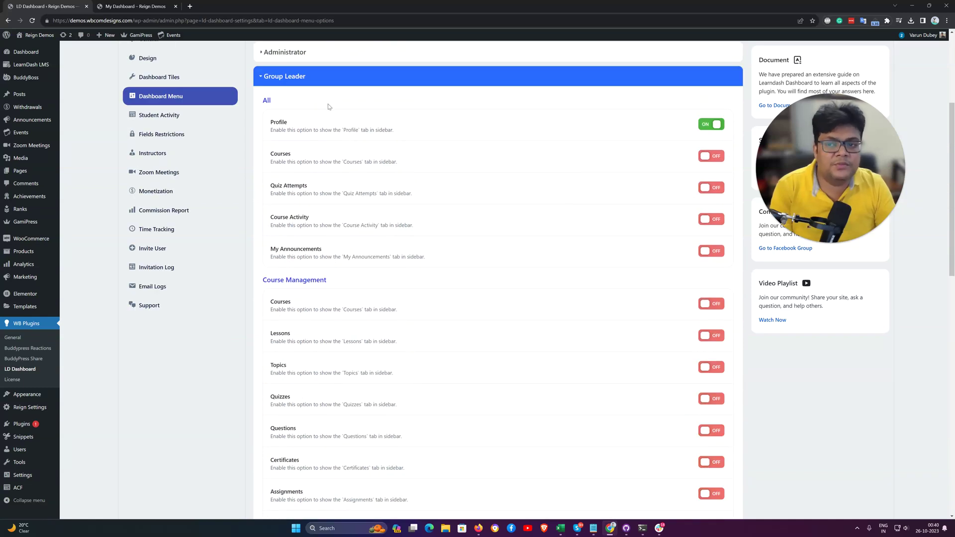
# Collapse Group Leader and review the Instructor role's menu toggles.
pyautogui.click(469, 76)
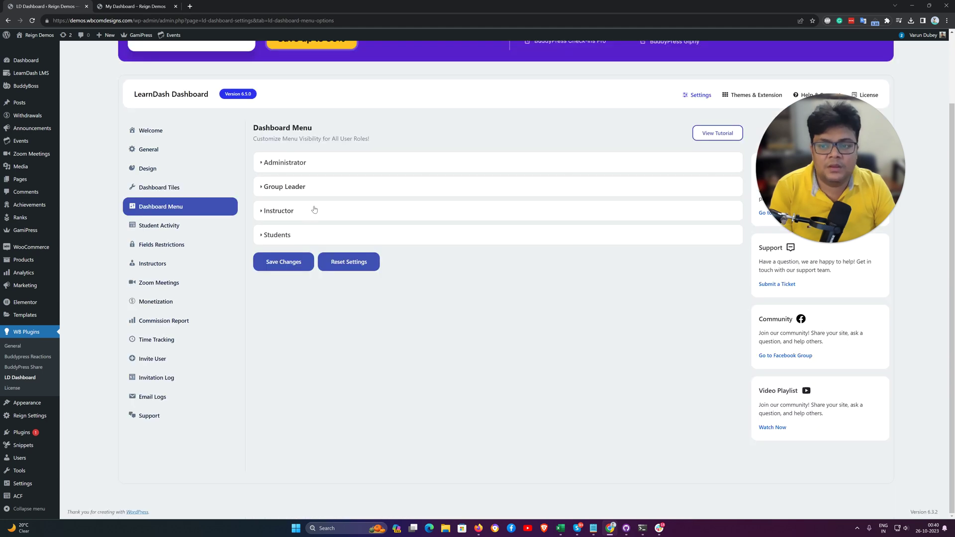
pyautogui.click(311, 209)
pyautogui.scroll(-1, 421, 208)
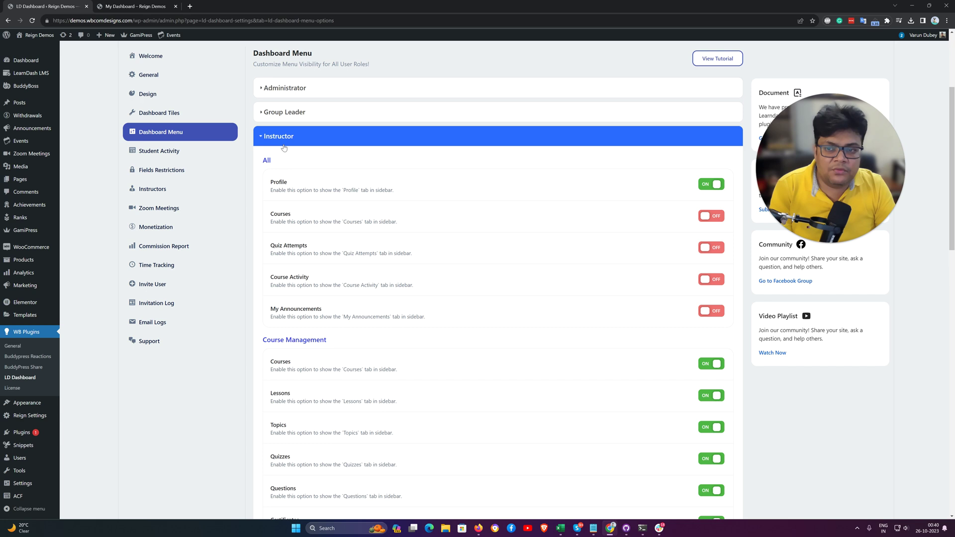
pyautogui.scroll(-4, 521, 279)
pyautogui.scroll(-12, 521, 280)
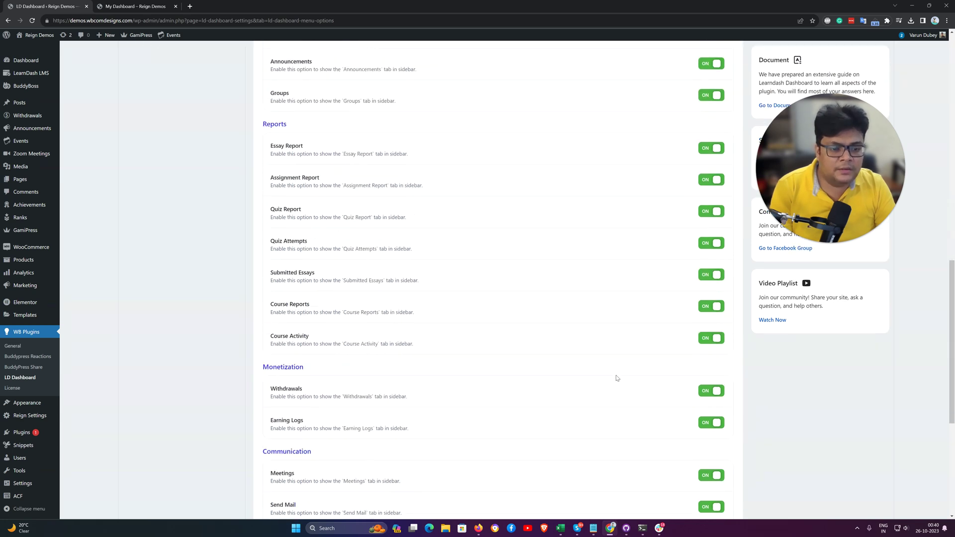
pyautogui.scroll(18, 568, 350)
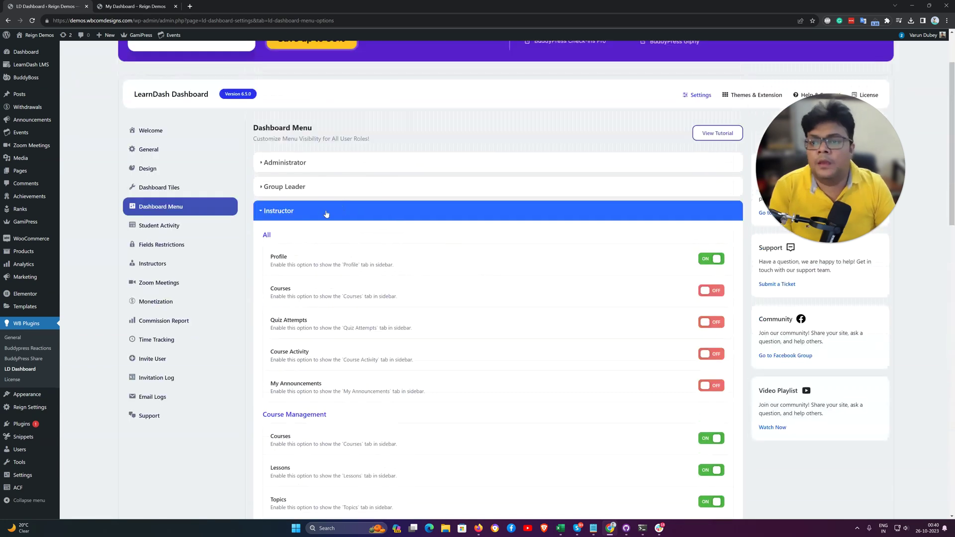
pyautogui.click(317, 215)
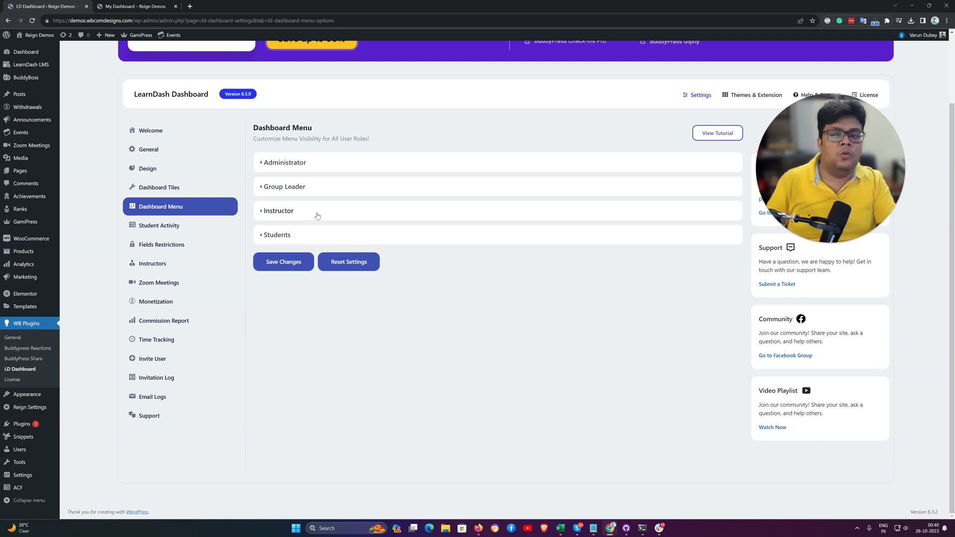
# Save the Dashboard Menu changes and view the updated My Dashboard sidebar sections.
pyautogui.click(279, 265)
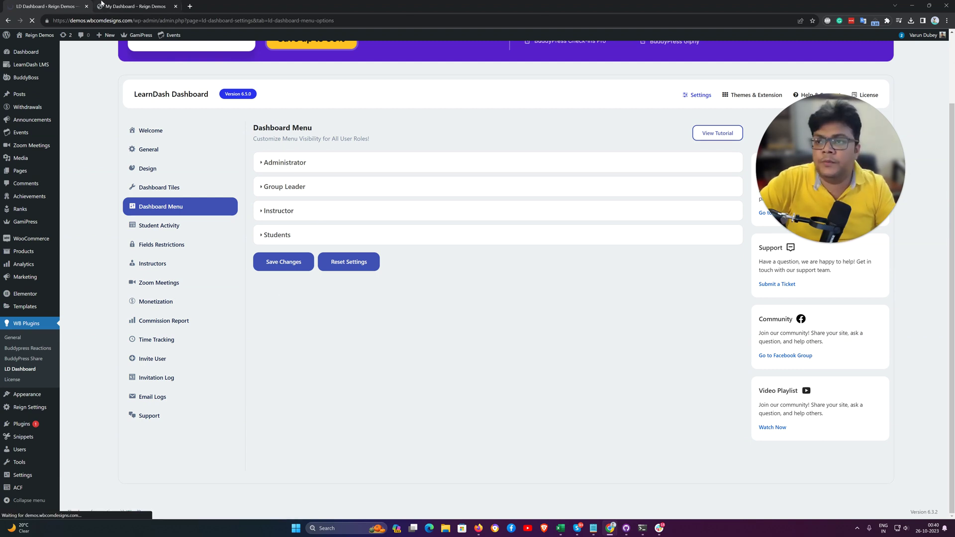
pyautogui.click(133, 6)
pyautogui.scroll(-3, 297, 335)
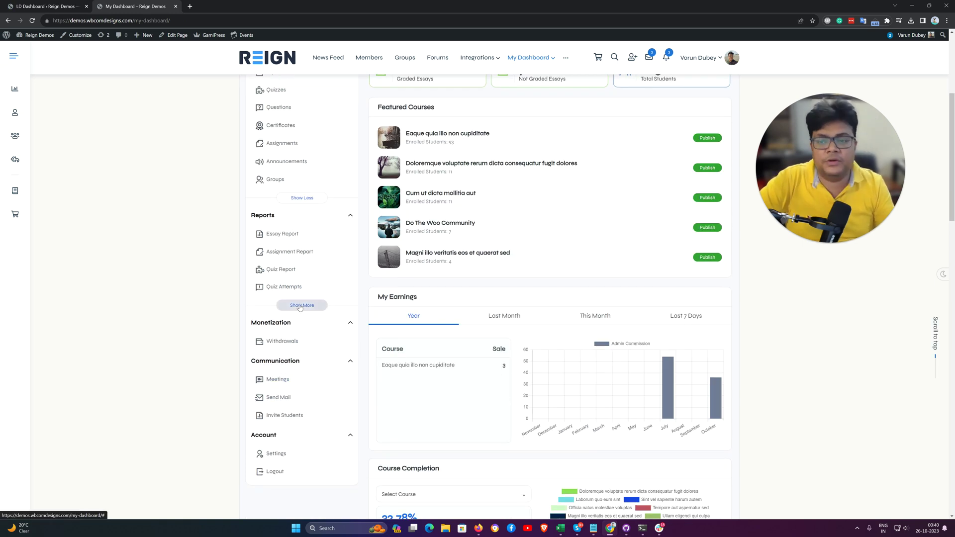
pyautogui.hotkey('ctrl', 'Tab')
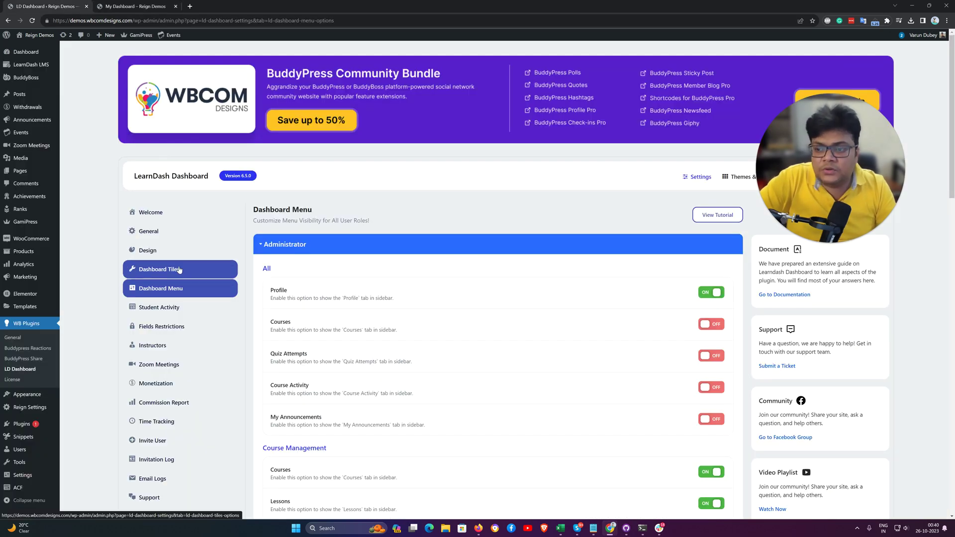
pyautogui.hotkey('ctrl', 'Tab')
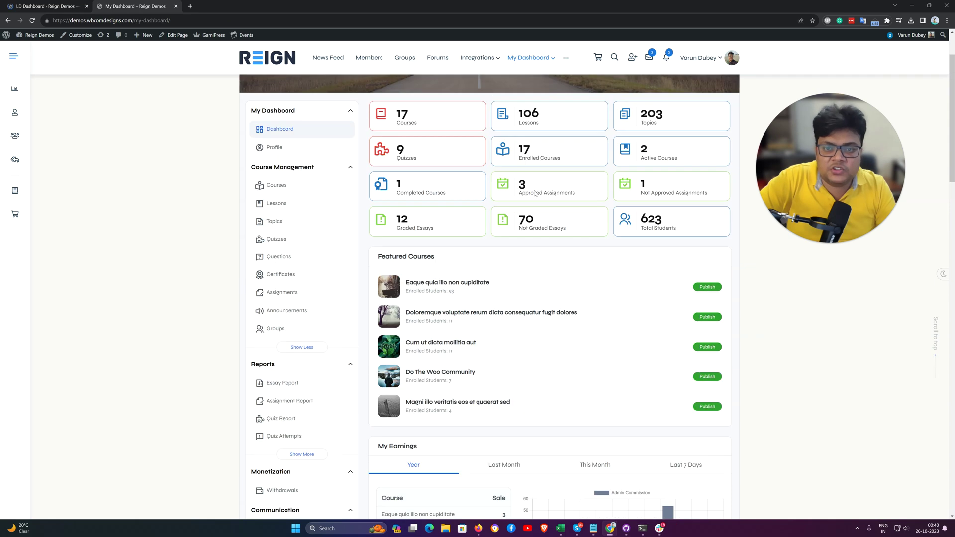
pyautogui.scroll(2, 374, 172)
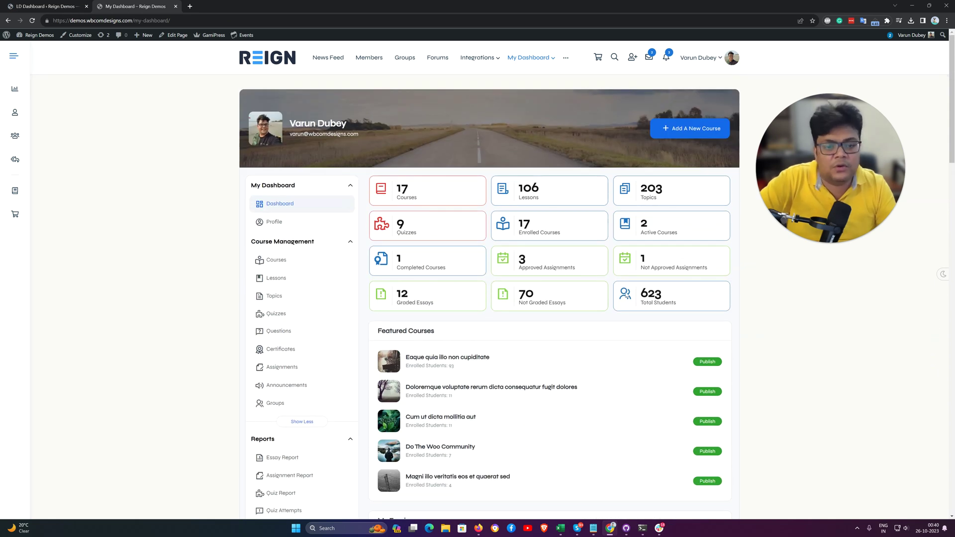
pyautogui.moveTo(520, 234); pyautogui.dragTo(561, 234)
pyautogui.moveTo(640, 234); pyautogui.dragTo(678, 234)
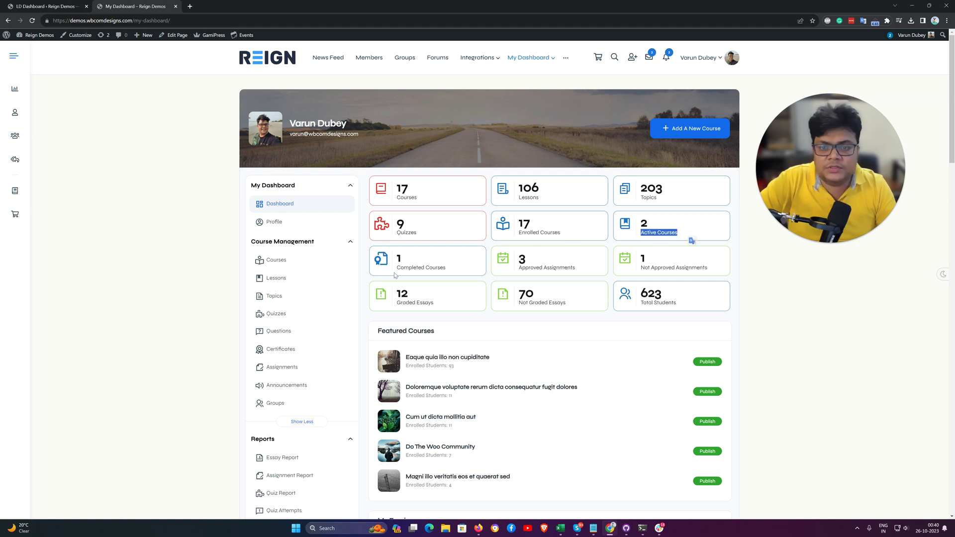
# Set the Total Published Course and Quizzes Count tiles to blue (#1e73be).
pyautogui.click(47, 6)
pyautogui.scroll(-2, 537, 184)
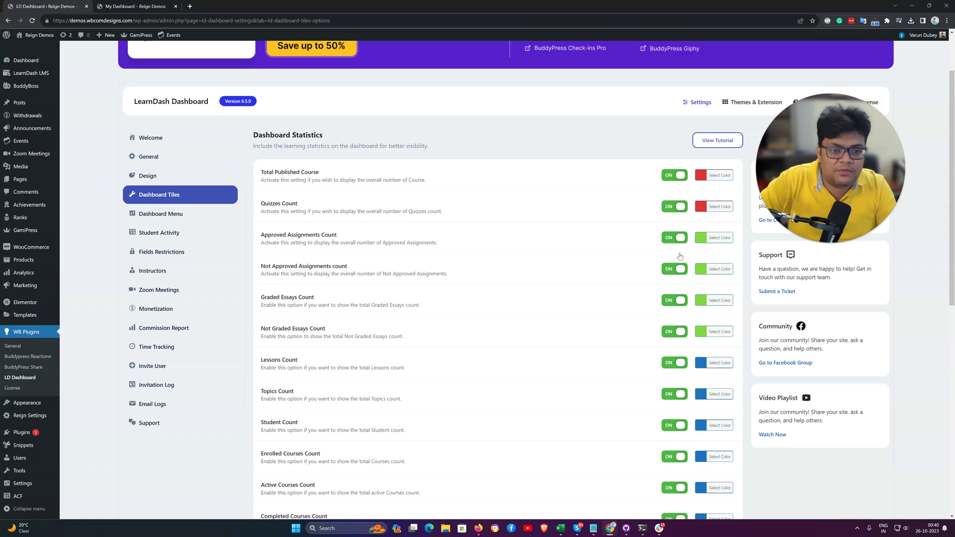
pyautogui.scroll(-3, 537, 183)
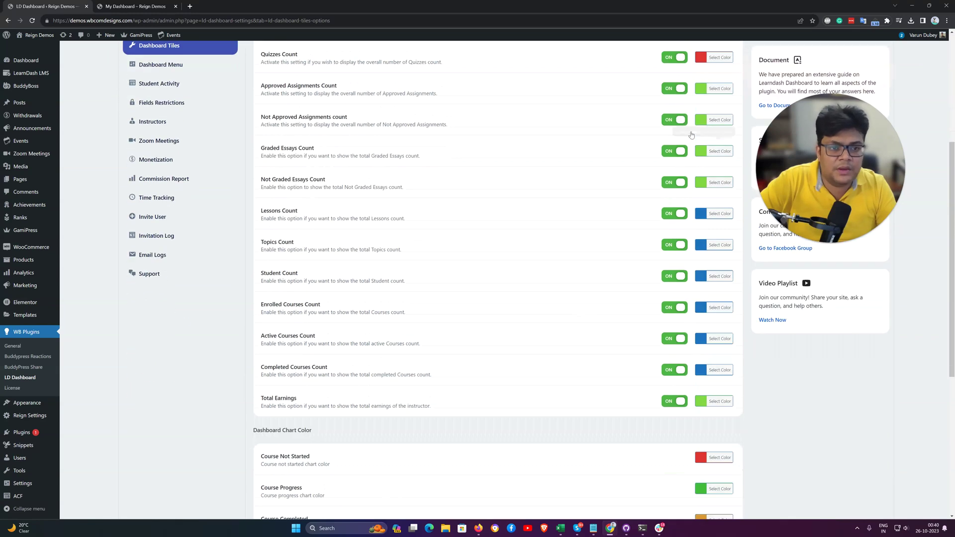
pyautogui.scroll(1, 716, 116)
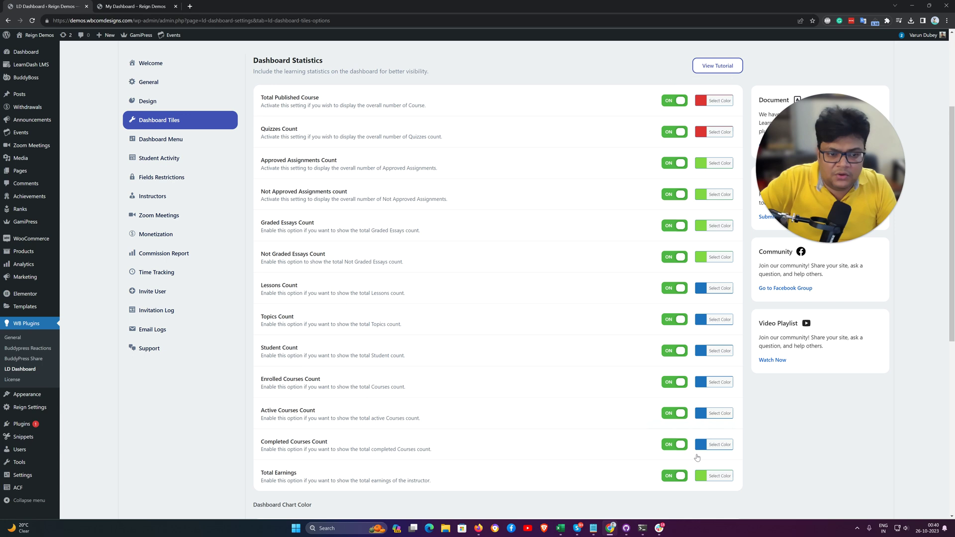
pyautogui.click(719, 100)
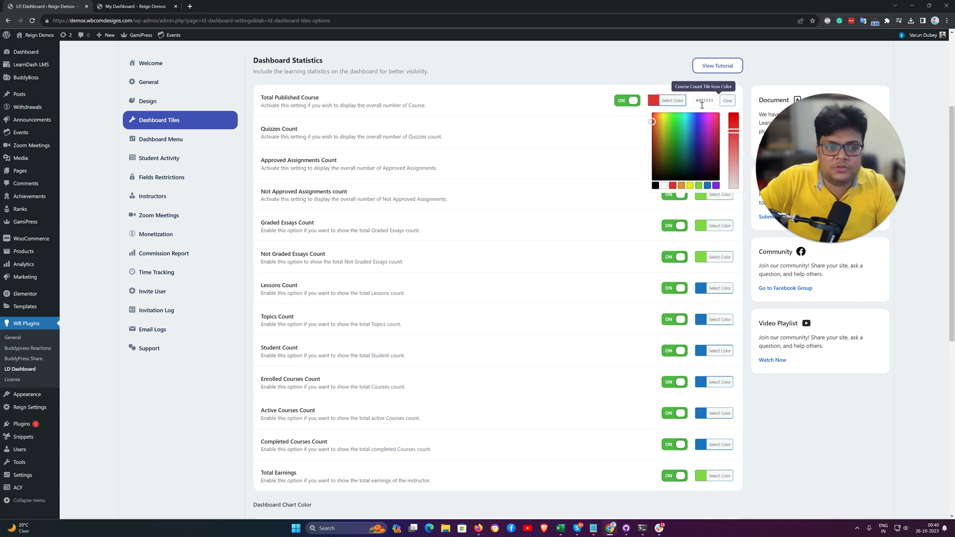
pyautogui.click(707, 186)
pyautogui.click(713, 132)
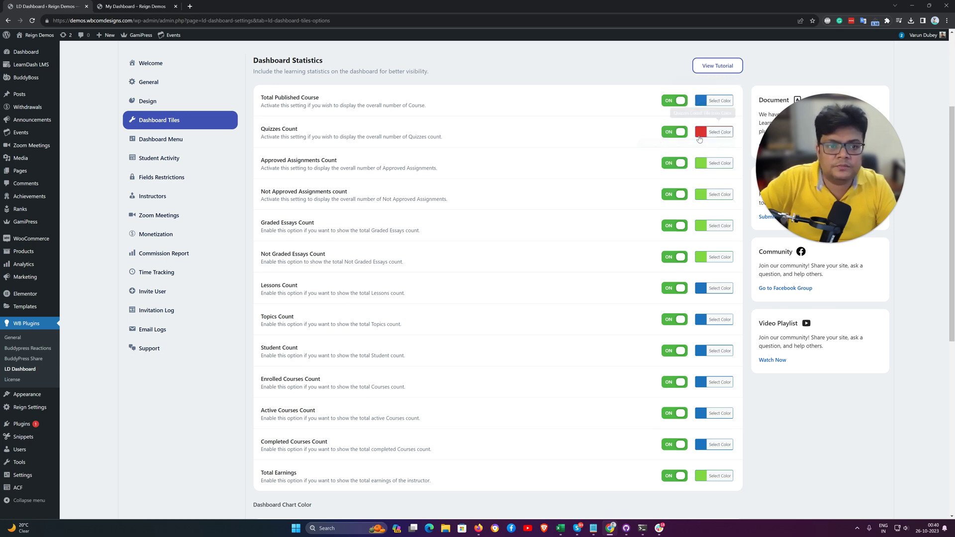
pyautogui.click(708, 217)
pyautogui.click(595, 205)
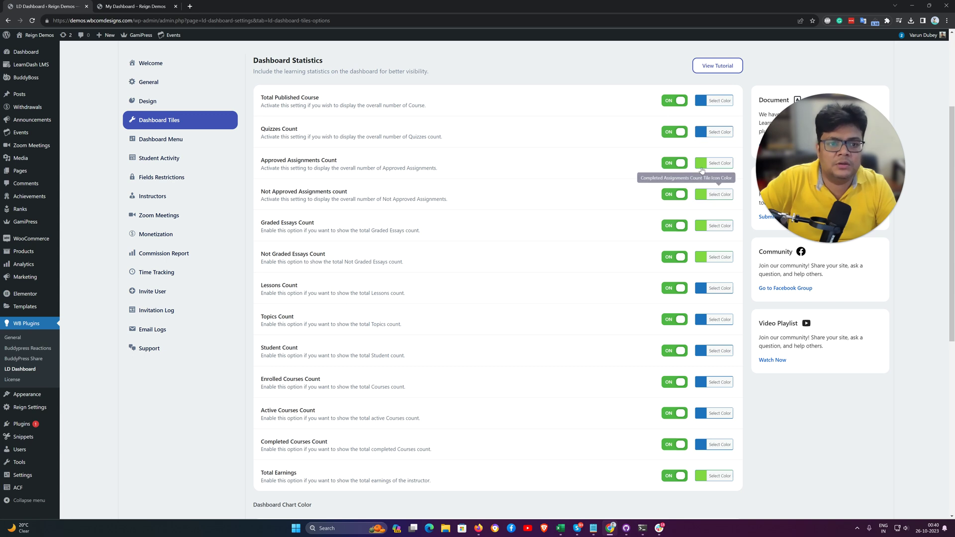
# Set the Approved and Not Approved Assignments count tiles to blue (#1e73be).
pyautogui.click(716, 163)
pyautogui.click(707, 248)
pyautogui.click(528, 202)
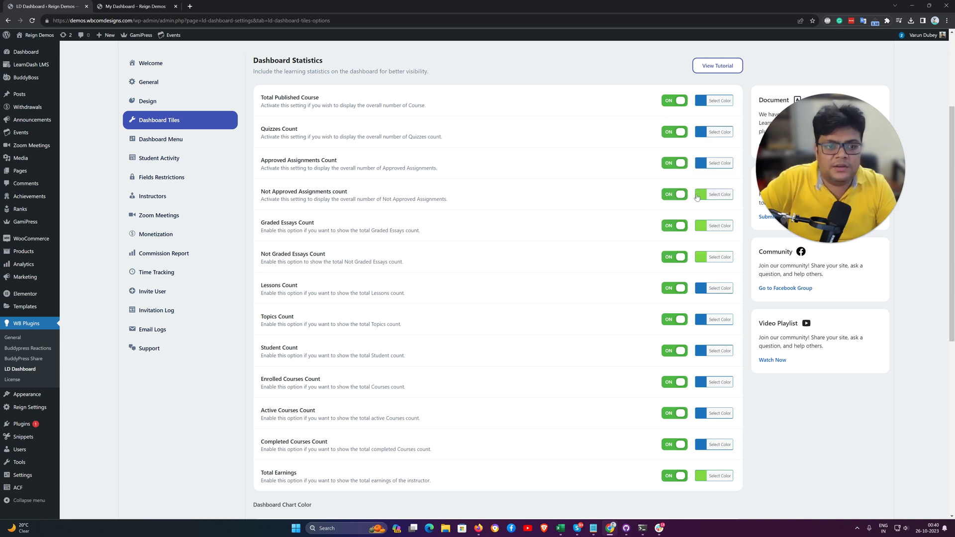
pyautogui.click(699, 195)
pyautogui.click(706, 279)
pyautogui.click(595, 254)
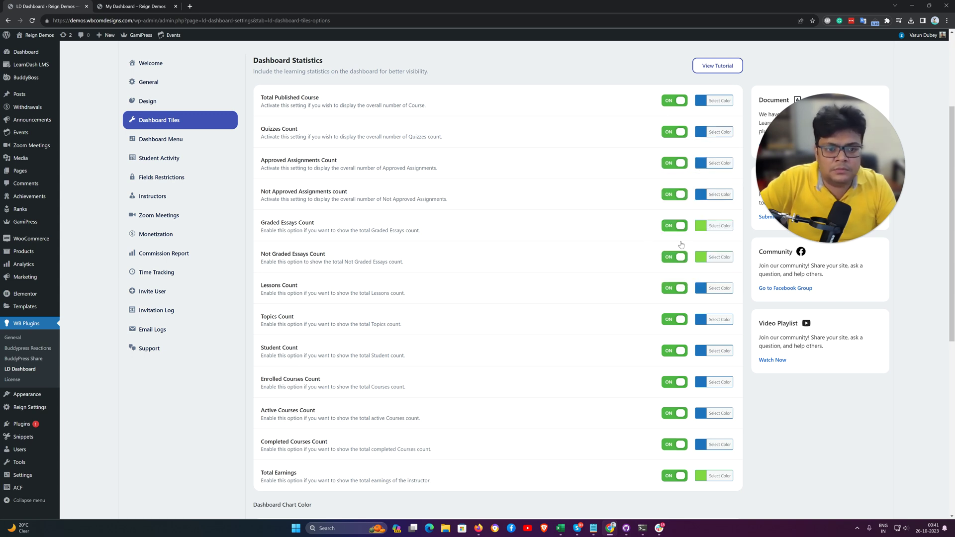
# Set the Graded and Not Graded Essays Count tiles to blue (#1e73be).
pyautogui.click(711, 226)
pyautogui.click(707, 310)
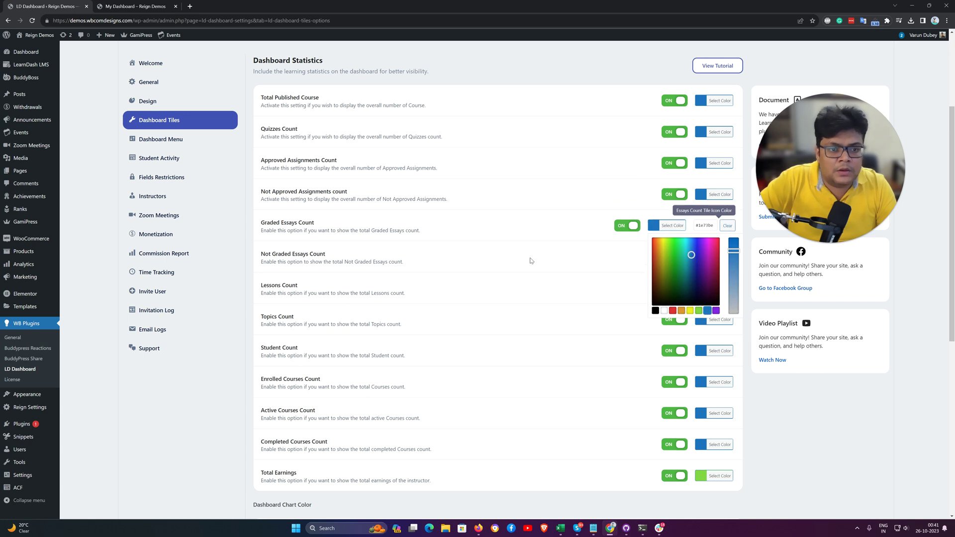
pyautogui.click(579, 258)
pyautogui.click(710, 259)
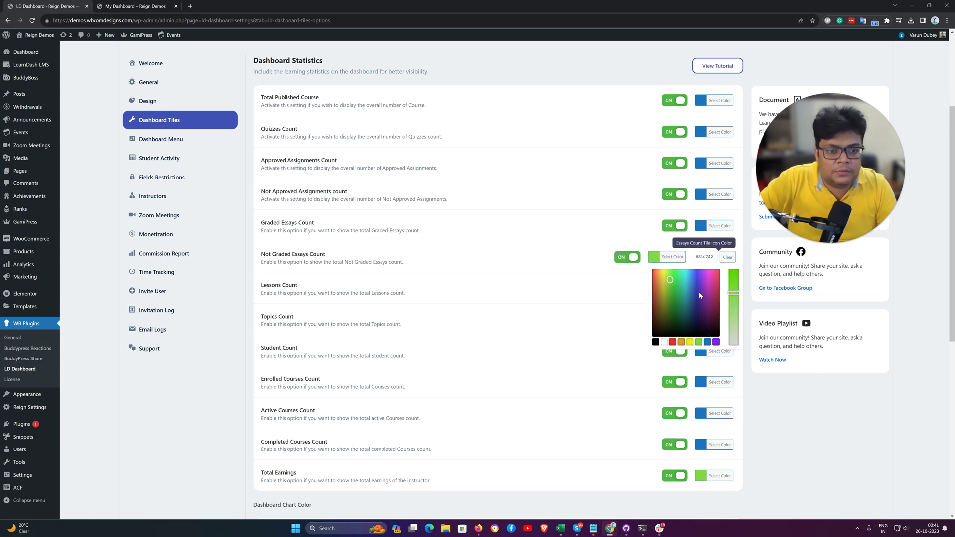
pyautogui.click(707, 342)
pyautogui.click(579, 188)
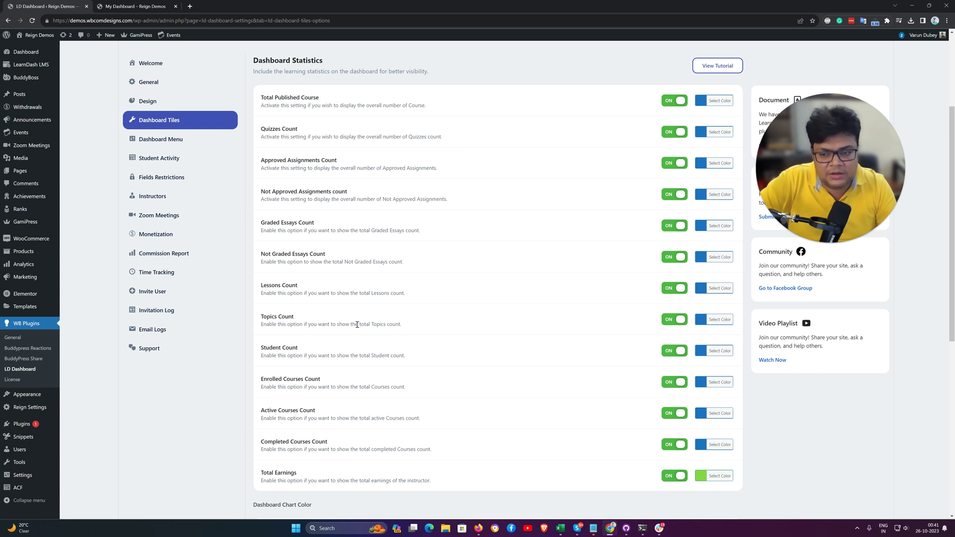
# Review the Dashboard Chart Color rows in the Tiles settings.
pyautogui.scroll(-2, 360, 374)
pyautogui.scroll(2, 318, 249)
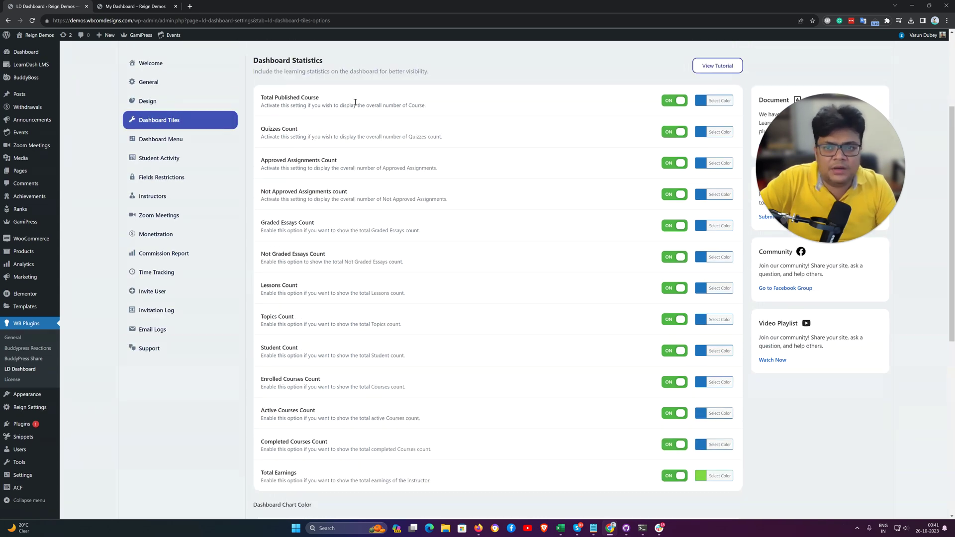
pyautogui.moveTo(428, 107); pyautogui.dragTo(273, 106)
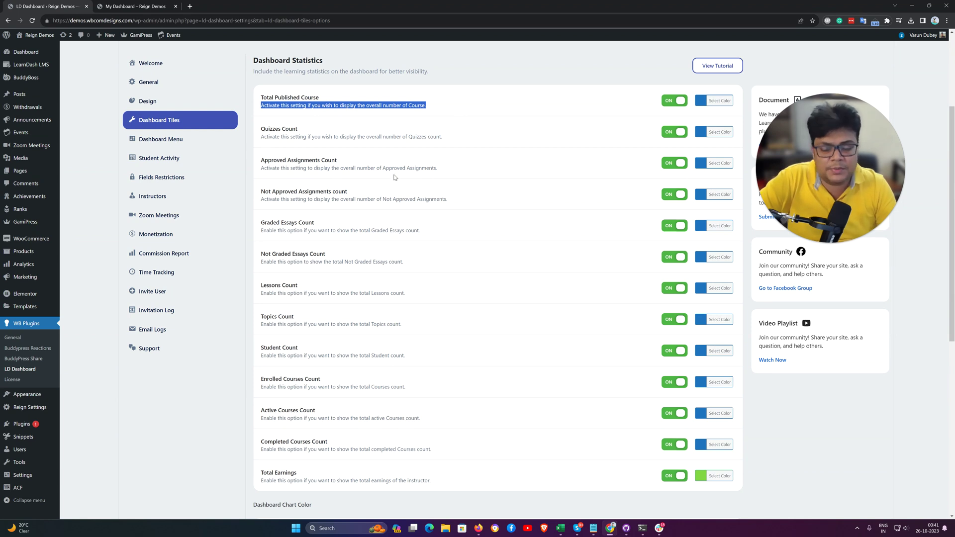
pyautogui.scroll(-4, 395, 133)
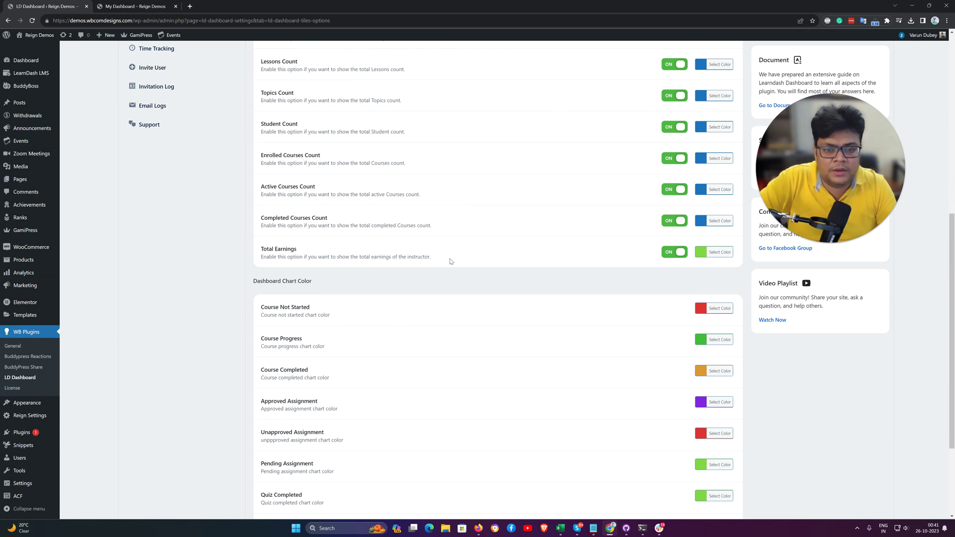
pyautogui.scroll(-3, 448, 315)
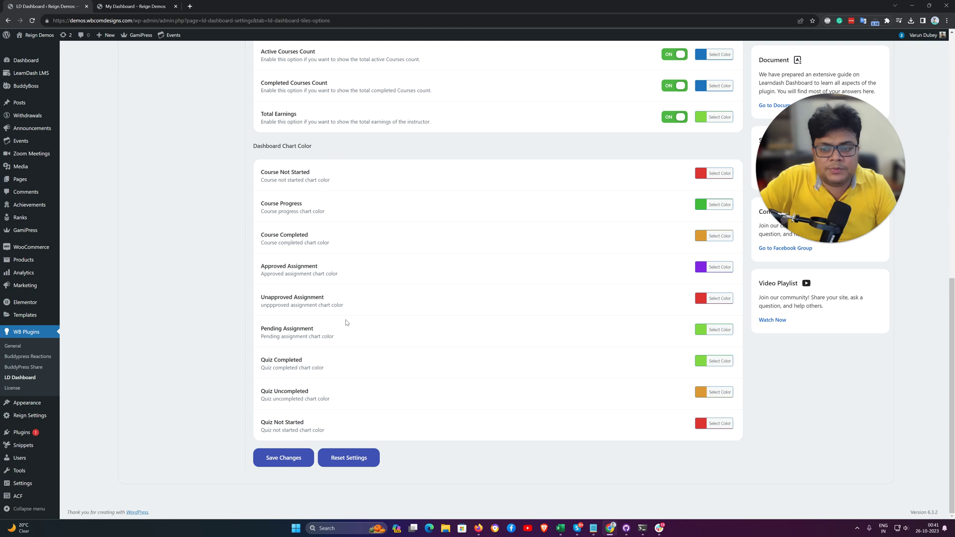
# Scroll the front-end My Dashboard down to the Student Details pie charts.
pyautogui.hotkey('ctrl', 'Tab')
pyautogui.scroll(-7, 578, 243)
pyautogui.scroll(-15, 574, 252)
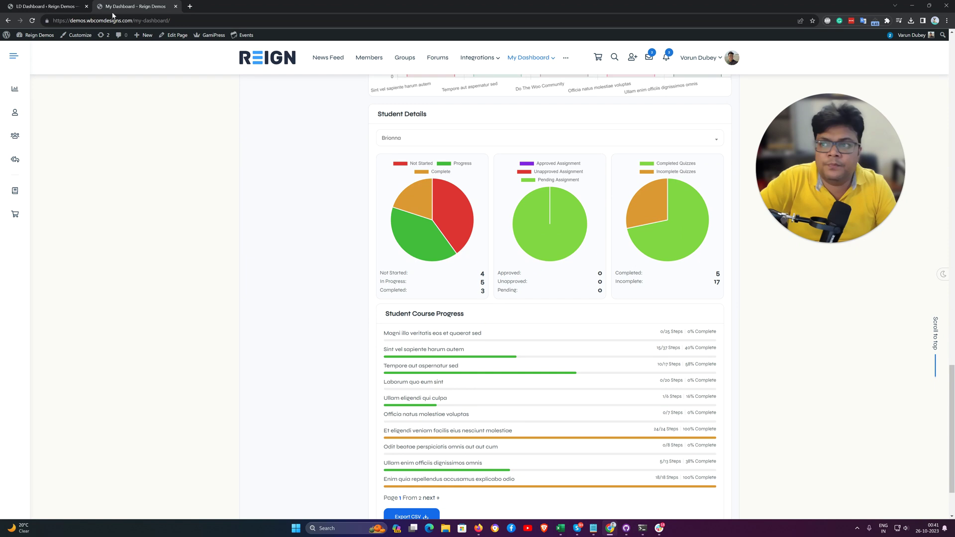
# Return to the LD Dashboard Tiles settings, scrolled back to the top.
pyautogui.click(71, 7)
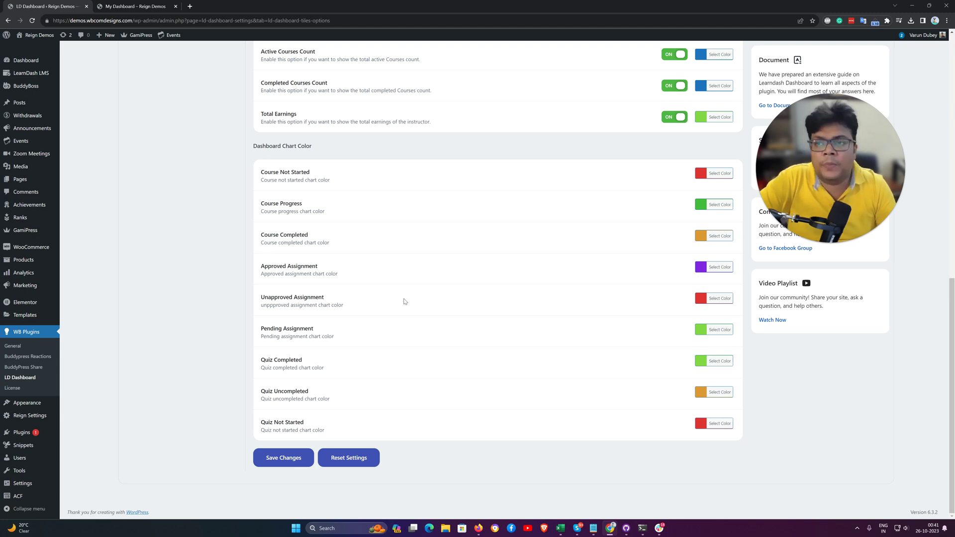
pyautogui.scroll(15, 401, 288)
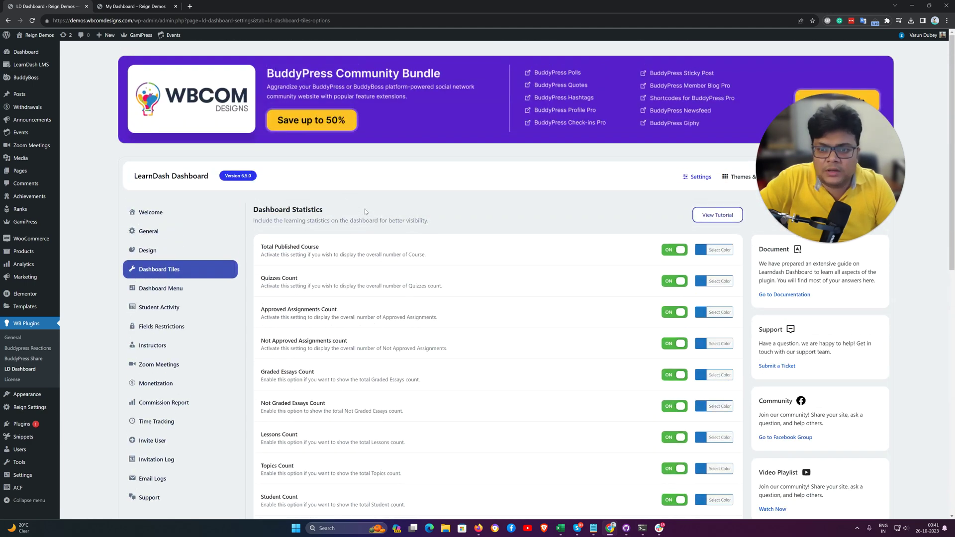
# Open the Default Design preset colours and compare them with the front-end stat tiles.
pyautogui.click(148, 251)
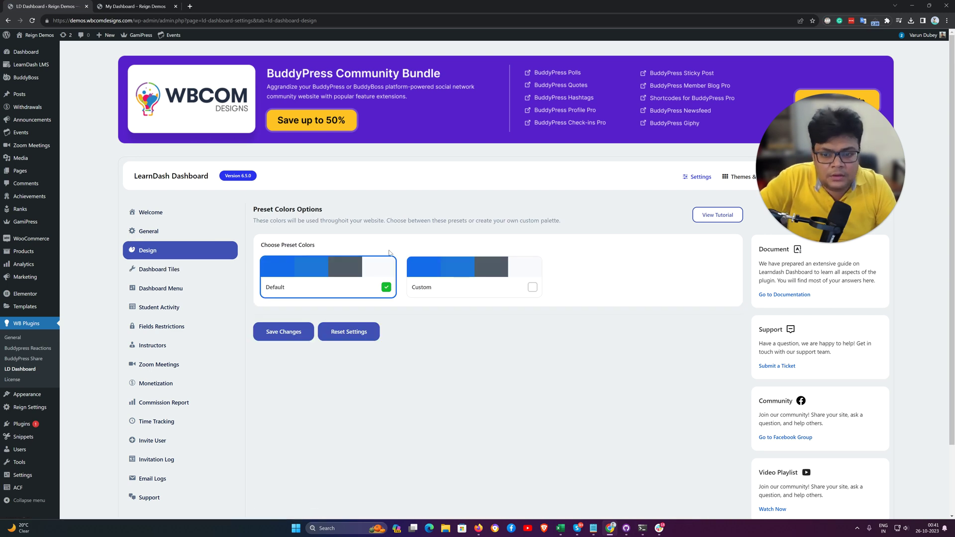
pyautogui.scroll(-2, 385, 242)
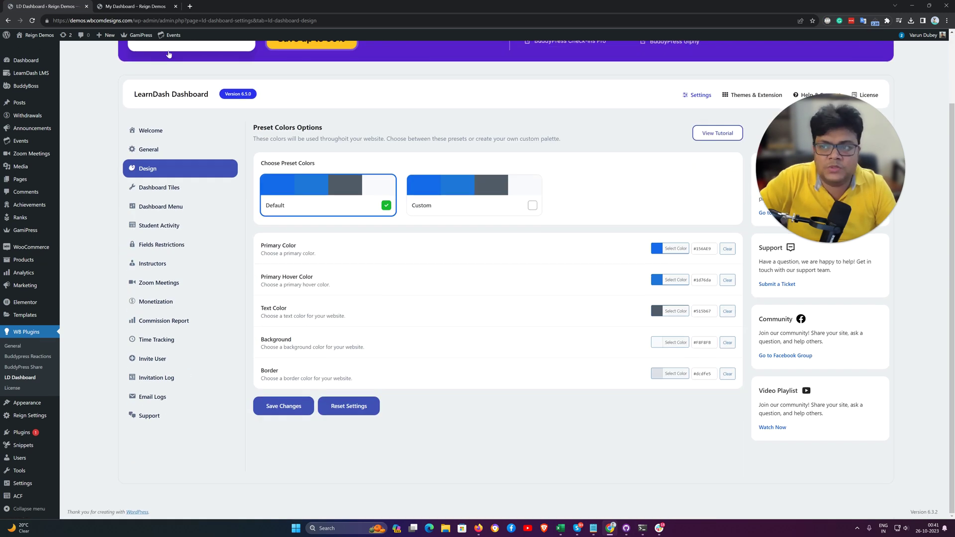
pyautogui.click(136, 6)
pyautogui.scroll(-5, 450, 197)
pyautogui.scroll(15, 450, 197)
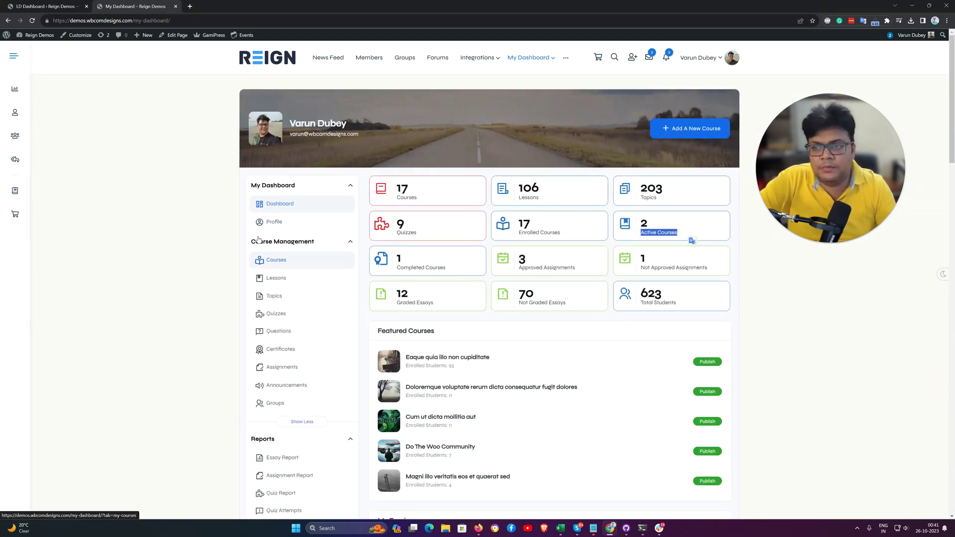
pyautogui.hotkey('ctrl', 'Tab')
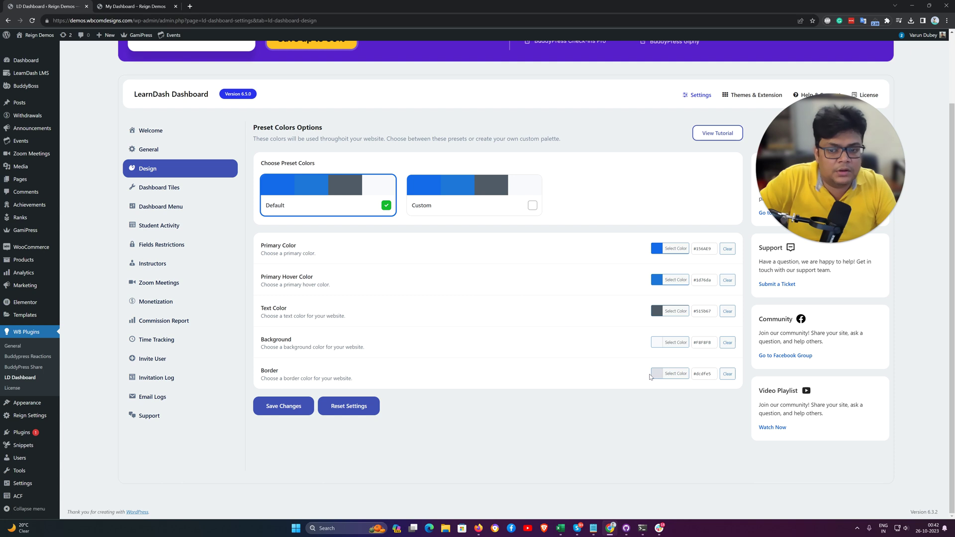
pyautogui.click(140, 4)
pyautogui.scroll(-5, 494, 479)
pyautogui.scroll(5, 494, 479)
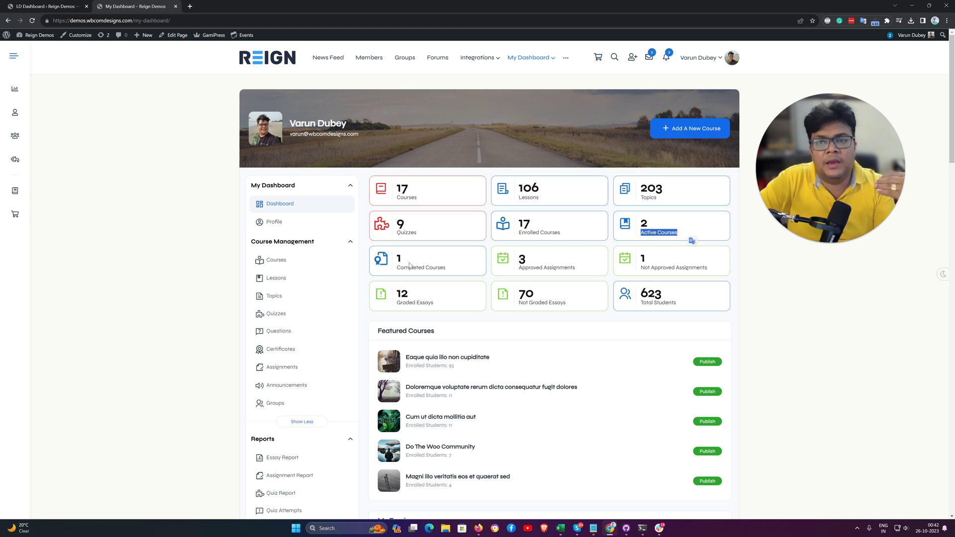
# Reopen Dashboard Tiles settings, then scroll the front-end My Dashboard to My Earnings.
pyautogui.click(45, 6)
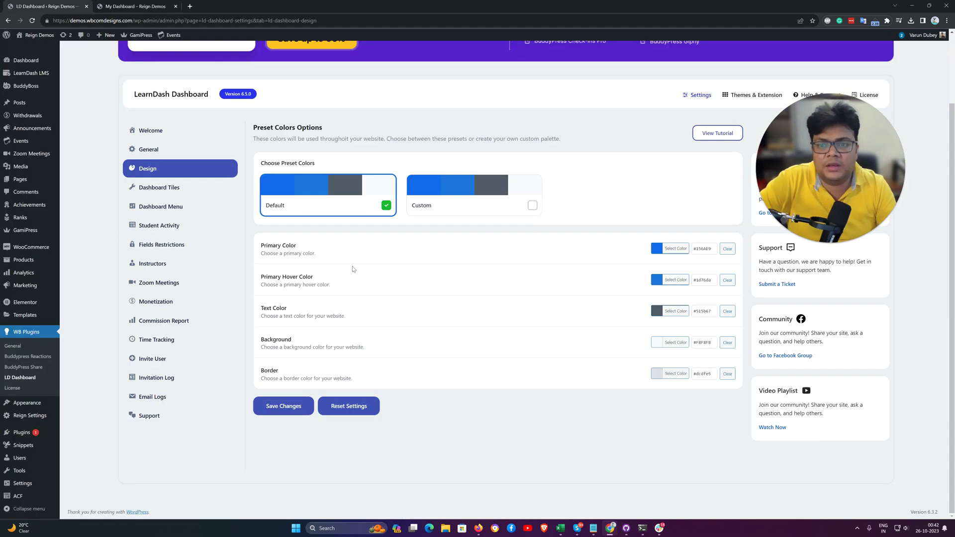
pyautogui.click(169, 194)
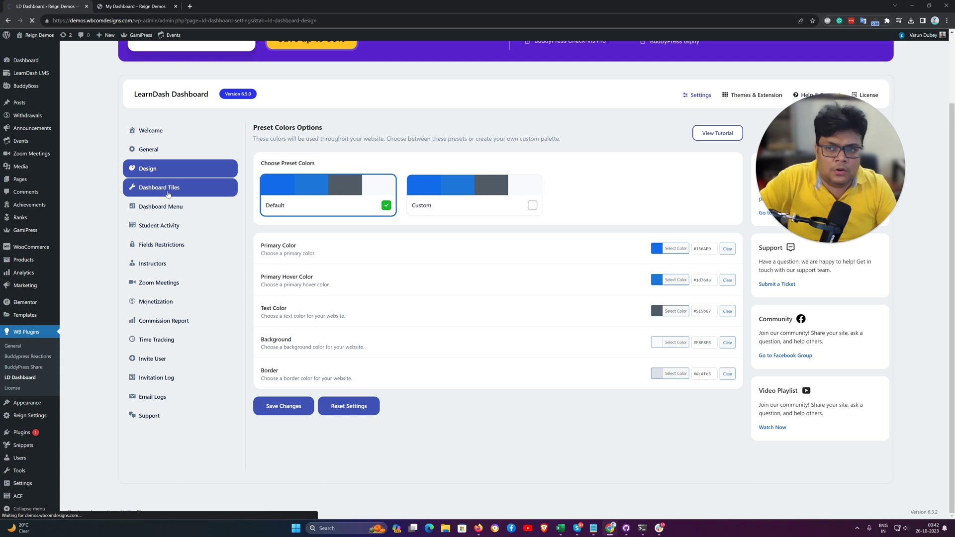
pyautogui.click(134, 7)
pyautogui.click(66, 5)
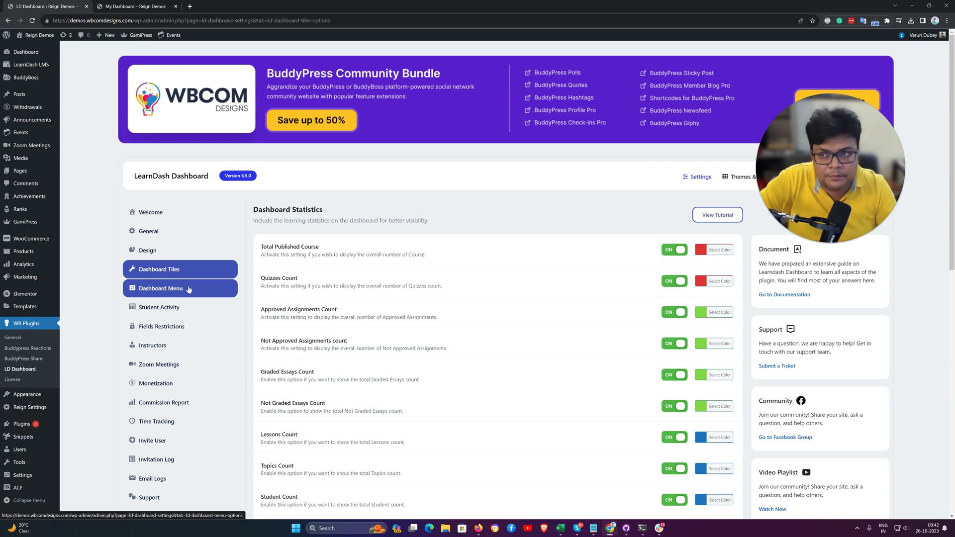
pyautogui.hotkey('ctrl', 'Tab')
pyautogui.scroll(-6, 295, 414)
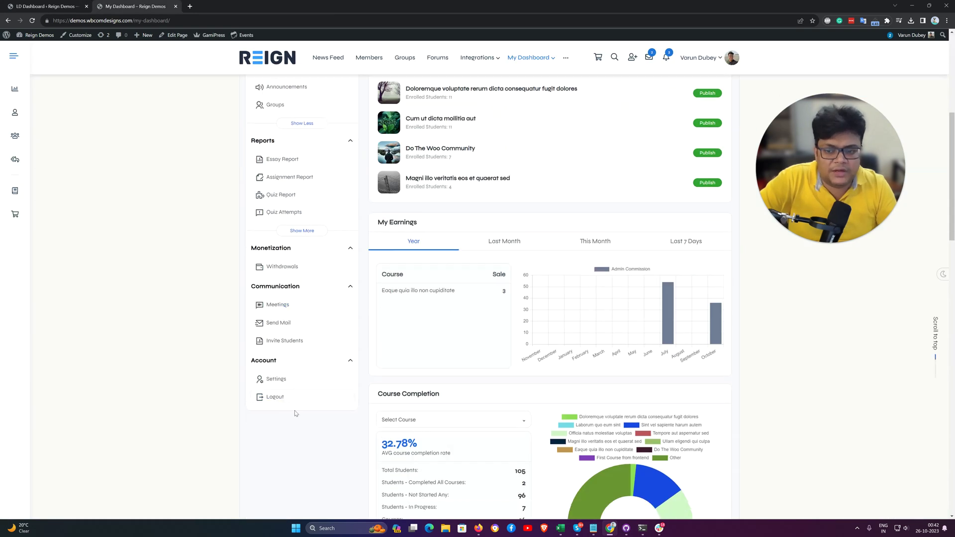
# Open Dashboard Menu settings, then browse the front-end stat tiles and Featured Courses.
pyautogui.hotkey('ctrl', 'Tab')
pyautogui.click(160, 291)
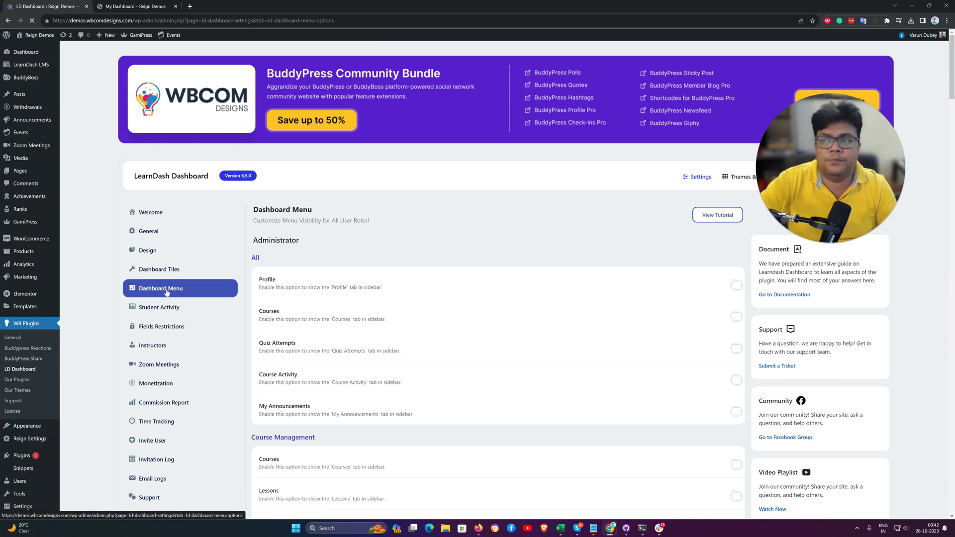
pyautogui.click(120, 3)
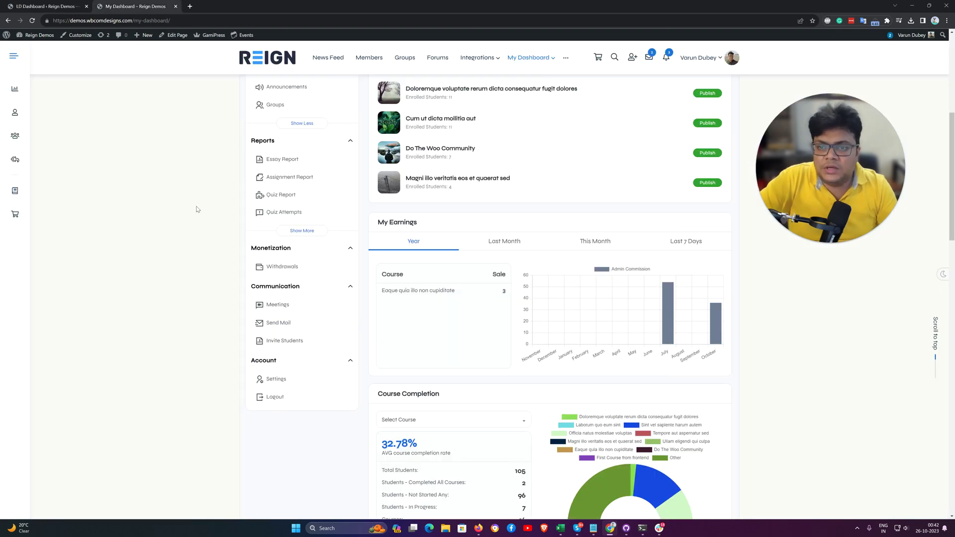
pyautogui.scroll(5, 197, 210)
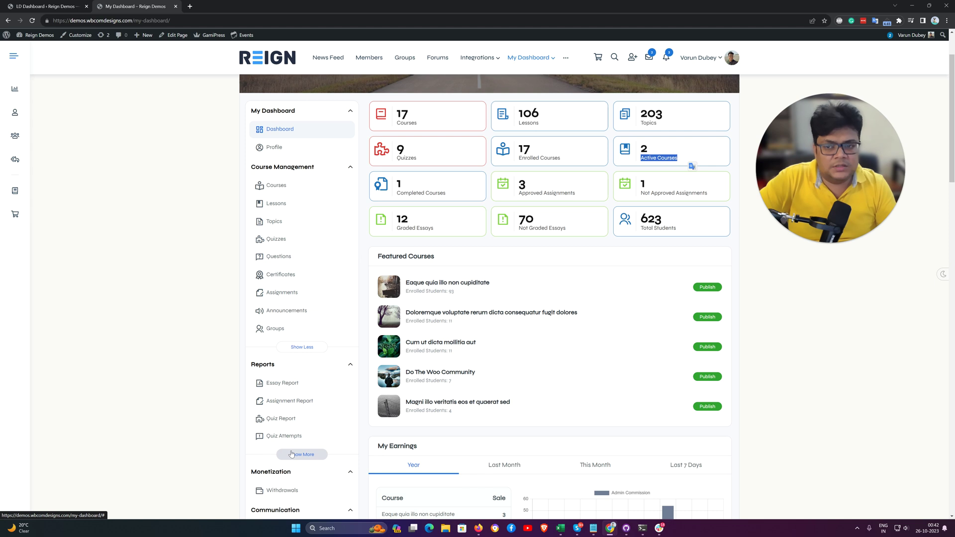
pyautogui.scroll(-3, 263, 383)
pyautogui.scroll(5, 257, 249)
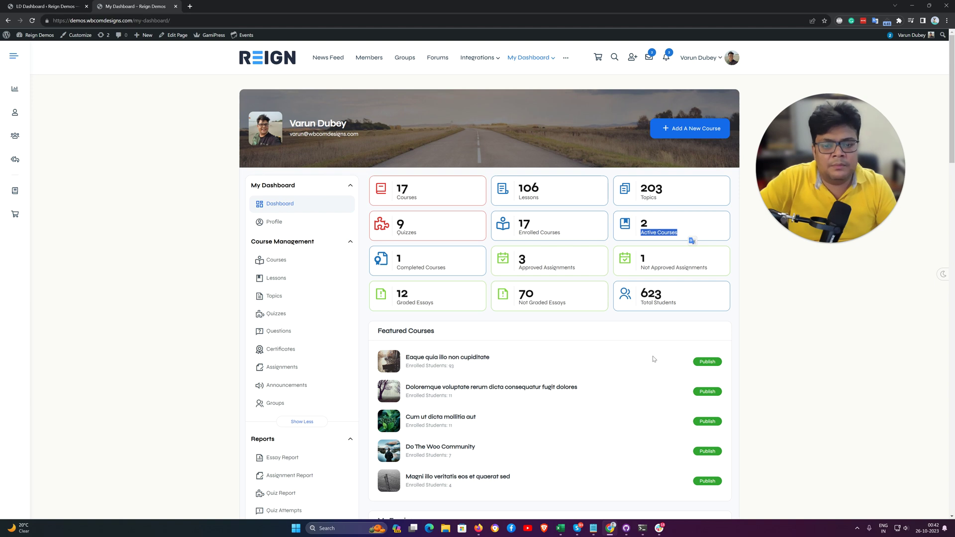
pyautogui.scroll(-5, 653, 349)
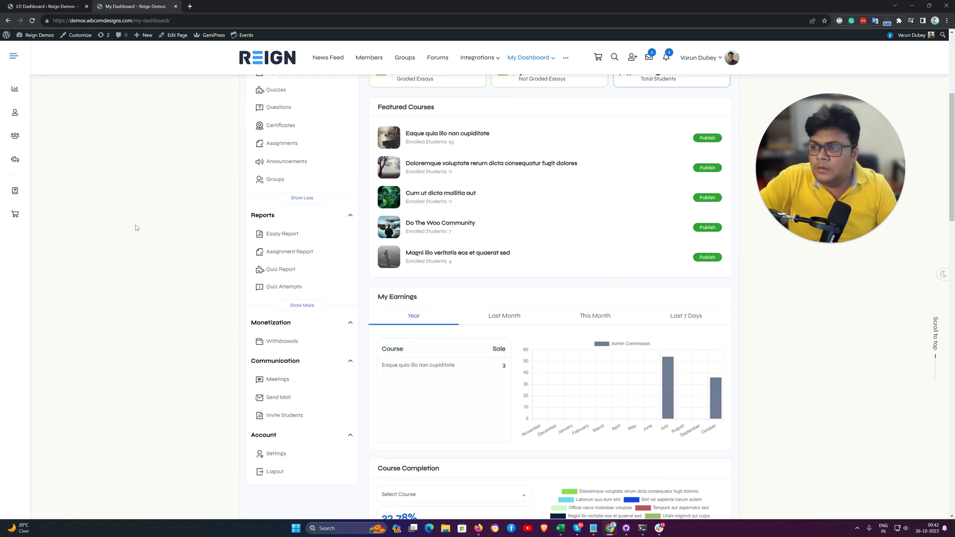